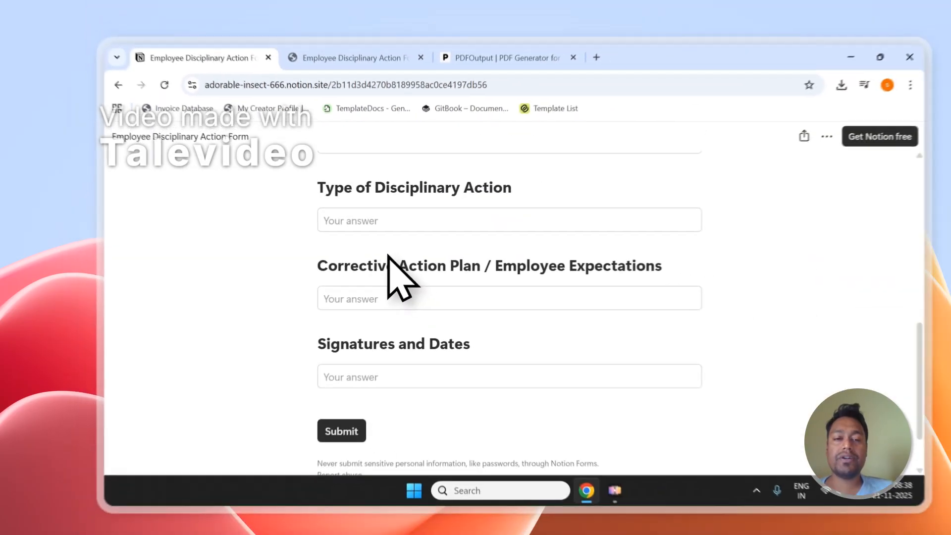
# - Review the public Employee Disciplinary Action Form and the response entries and columns in its Notion database
pyautogui.scroll(-2, 387, 255)
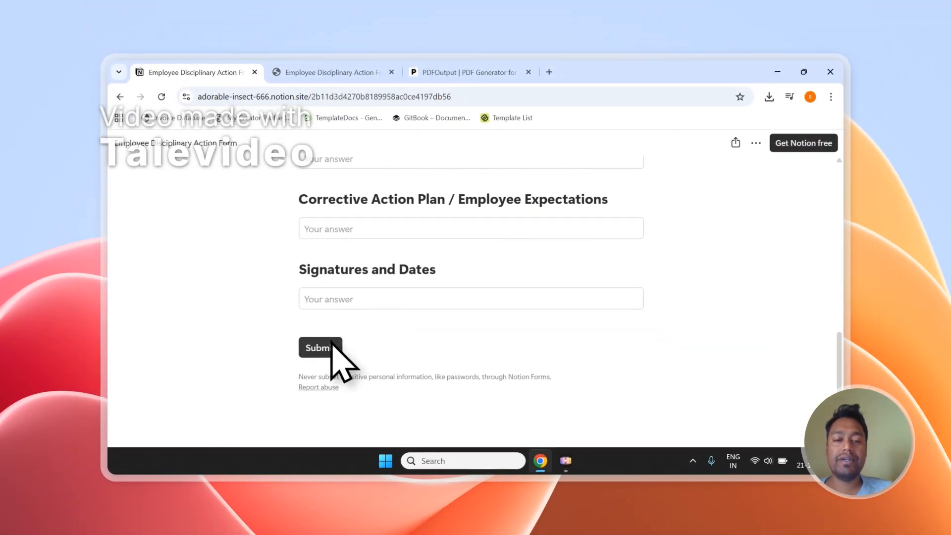
pyautogui.click(327, 72)
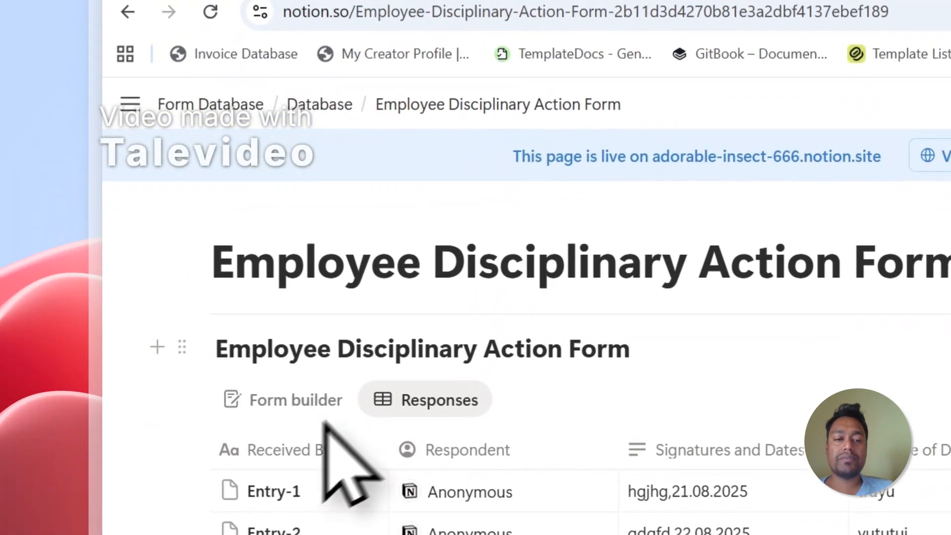
pyautogui.click(194, 480)
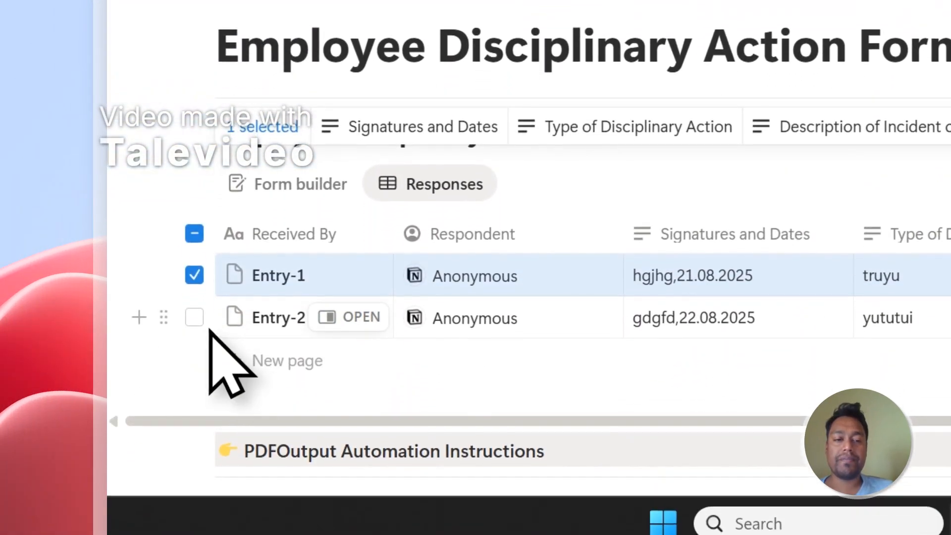
pyautogui.click(194, 524)
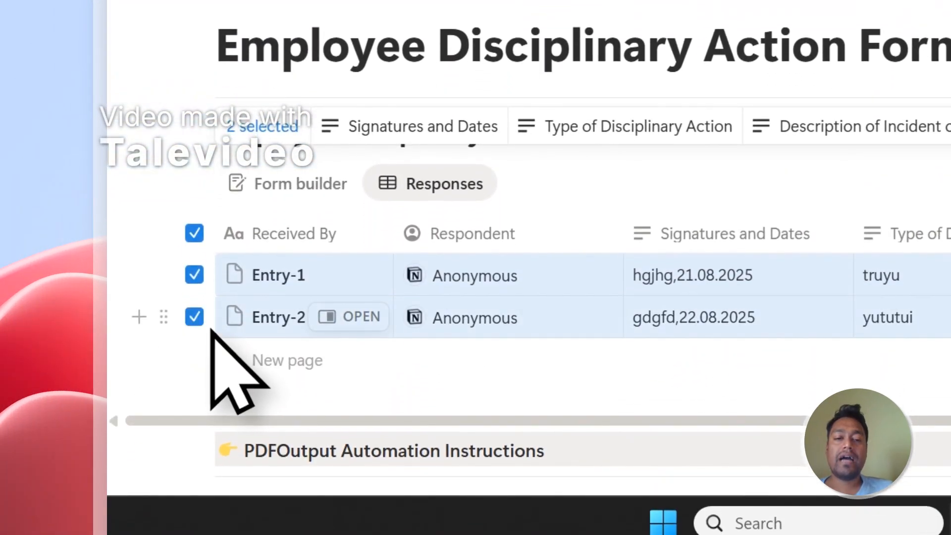
pyautogui.click(196, 237)
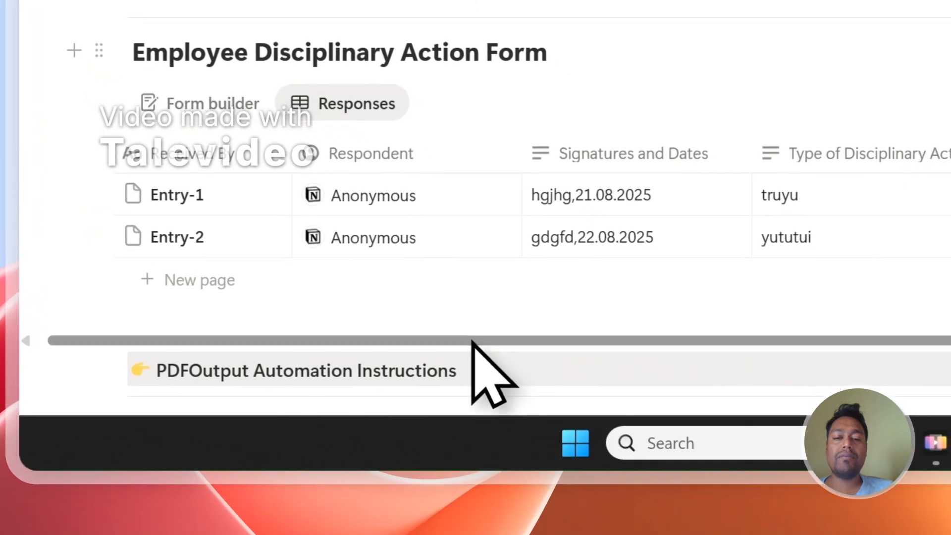
pyautogui.hscroll(5, 560, 426)
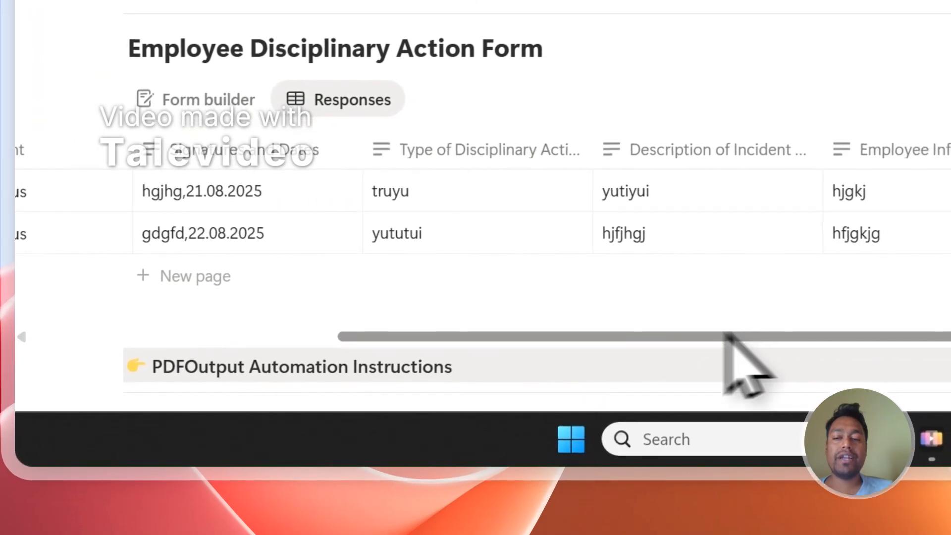
pyautogui.moveTo(797, 331); pyautogui.dragTo(393, 312)
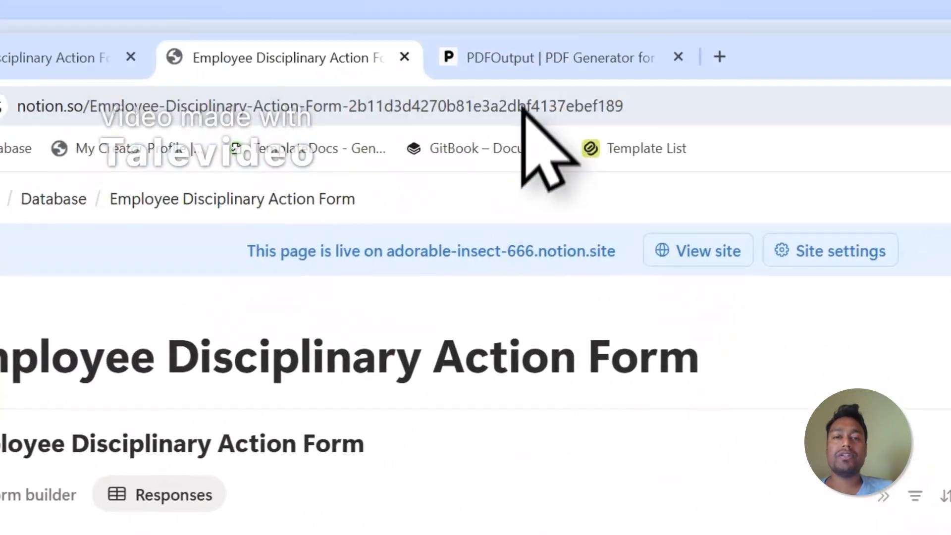
# - Examine the PDFOutput home page's description of generating PDFs from Google Docs and a Notion database
pyautogui.click(490, 138)
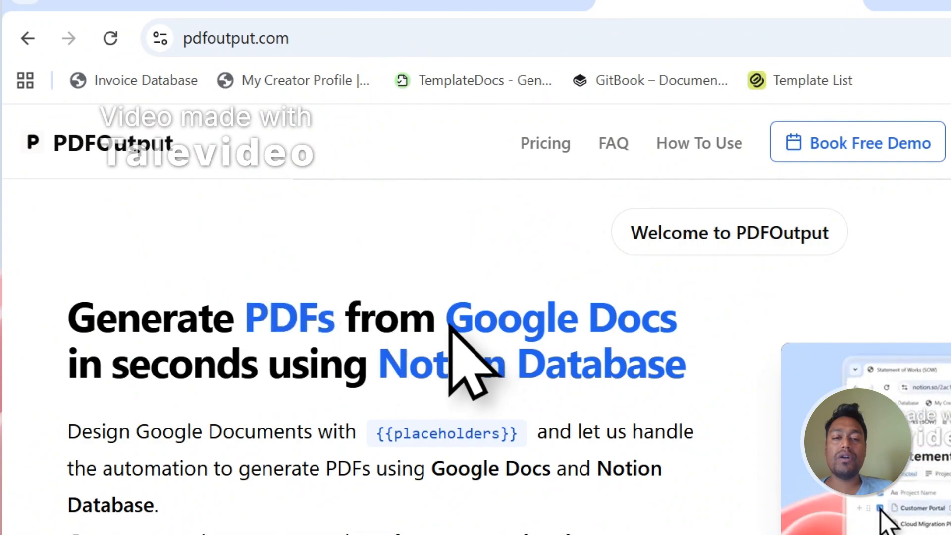
pyautogui.moveTo(389, 368); pyautogui.dragTo(734, 372)
pyautogui.click(495, 5)
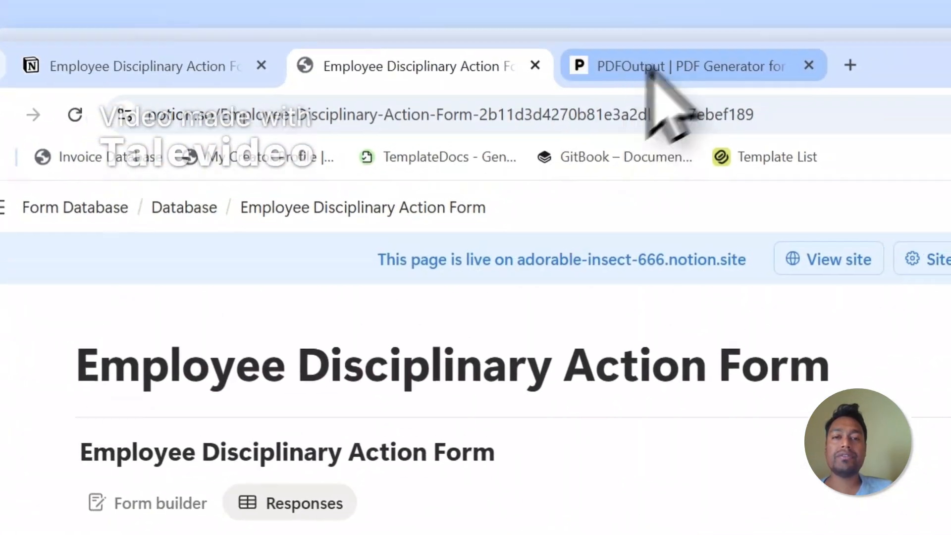
pyautogui.click(650, 66)
pyautogui.click(453, 317)
pyautogui.moveTo(460, 307); pyautogui.dragTo(688, 305)
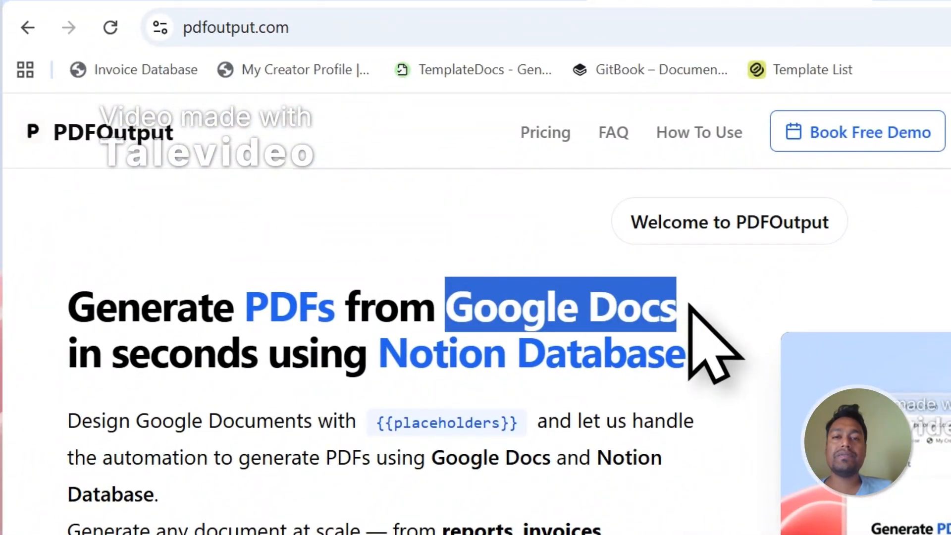
pyautogui.scroll(-2, 515, 391)
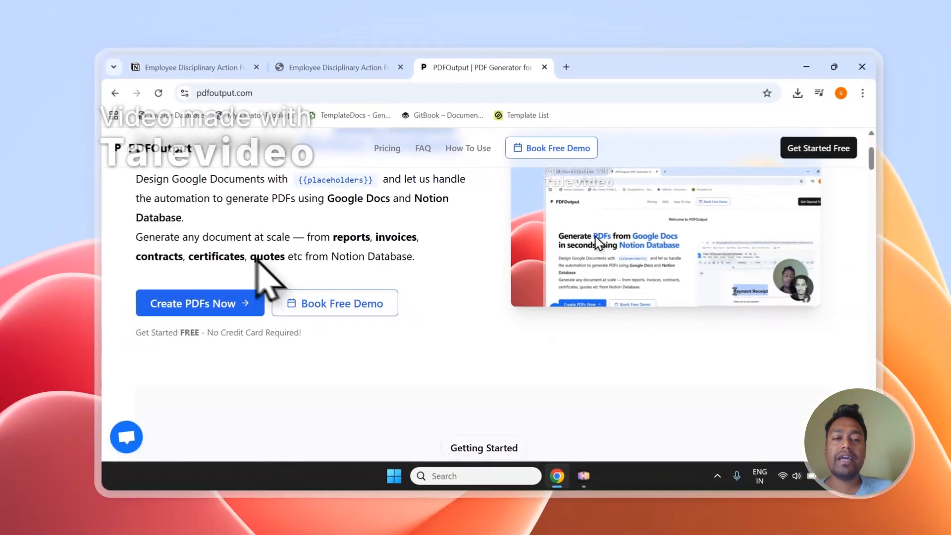
pyautogui.scroll(1, 284, 329)
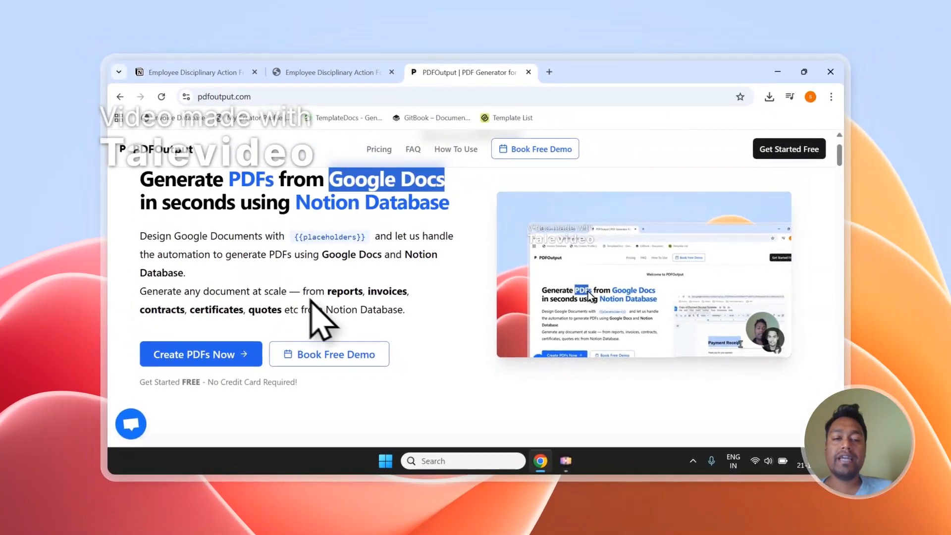
pyautogui.moveTo(326, 296); pyautogui.dragTo(353, 295)
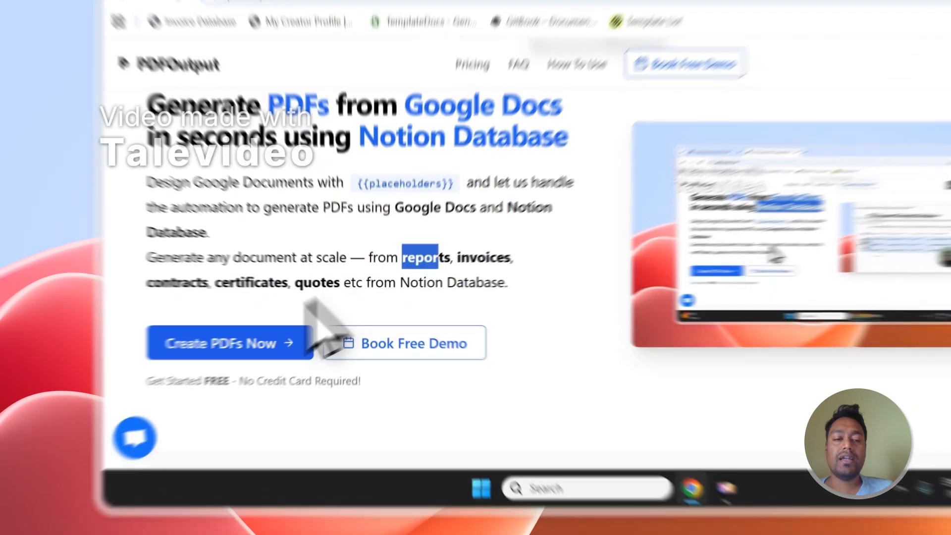
# - Start creating PDFs on PDFOutput and sign in with an existing Google account
pyautogui.click(201, 353)
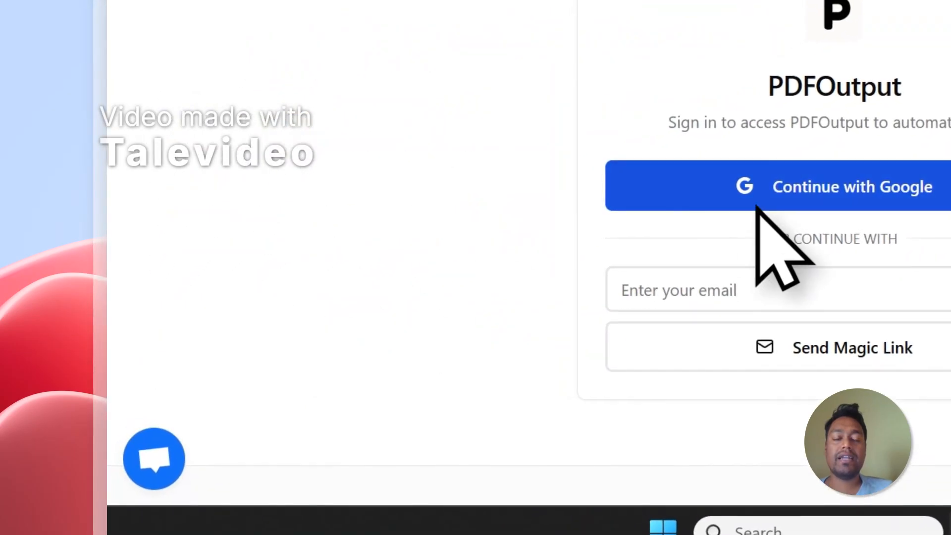
pyautogui.click(824, 171)
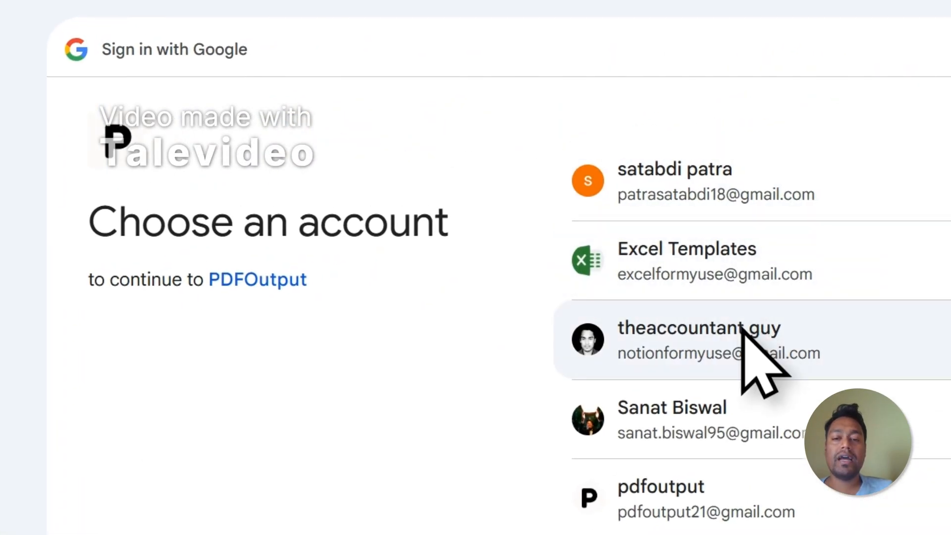
pyautogui.click(741, 329)
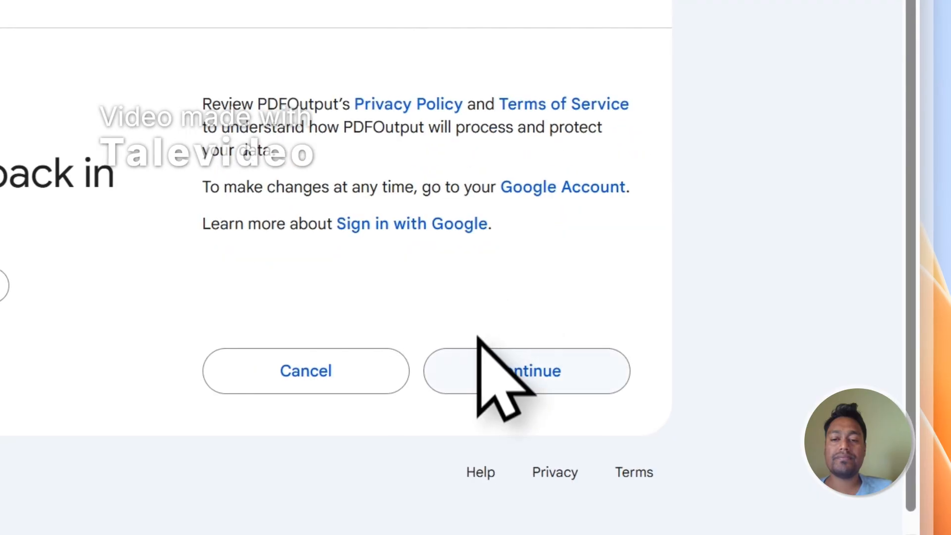
pyautogui.click(473, 349)
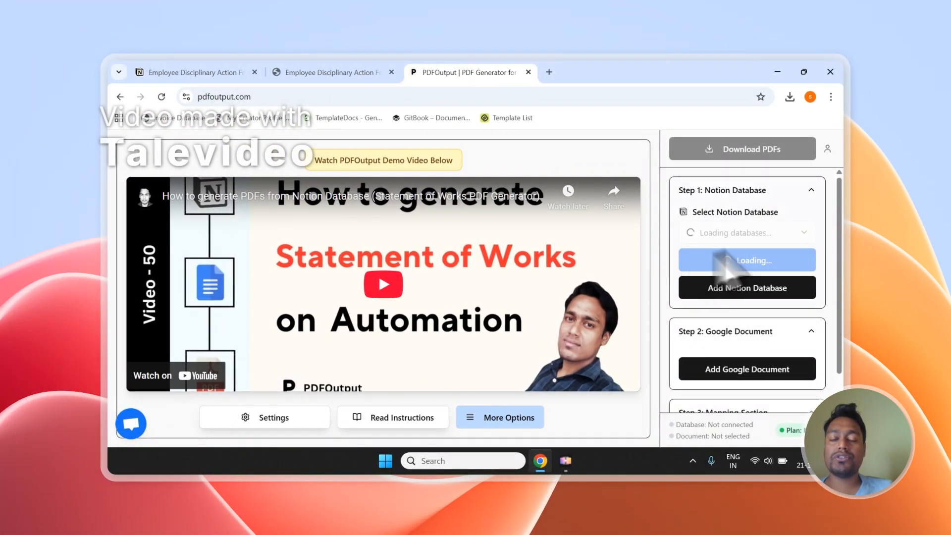
# - Check the Notion form page's title and look through PDFOutput's database setup and mapping properties
pyautogui.click(341, 72)
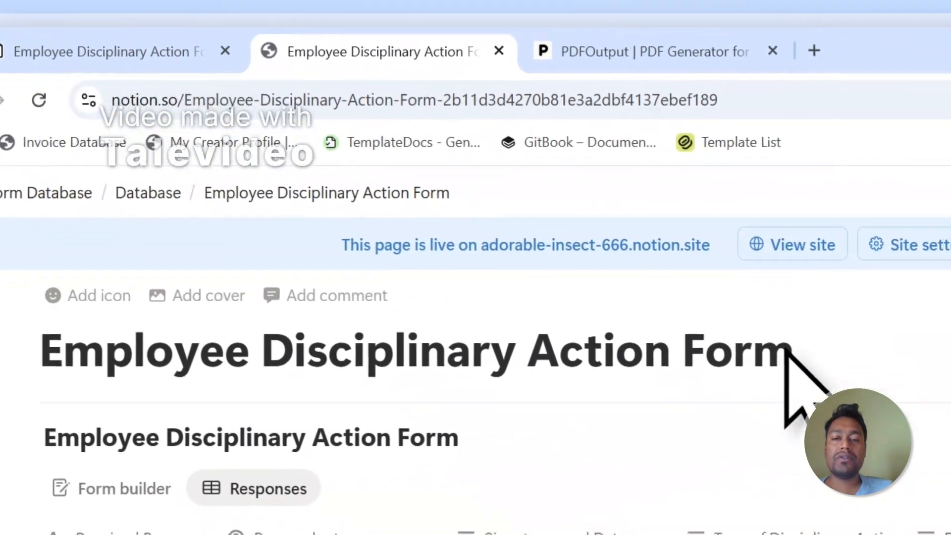
pyautogui.moveTo(787, 352); pyautogui.dragTo(76, 369)
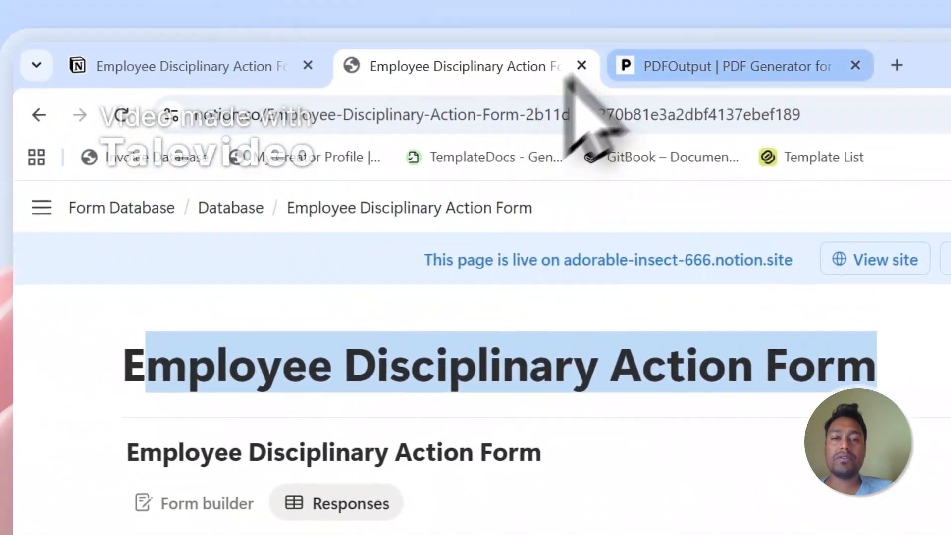
pyautogui.click(639, 67)
pyautogui.scroll(-5, 669, 297)
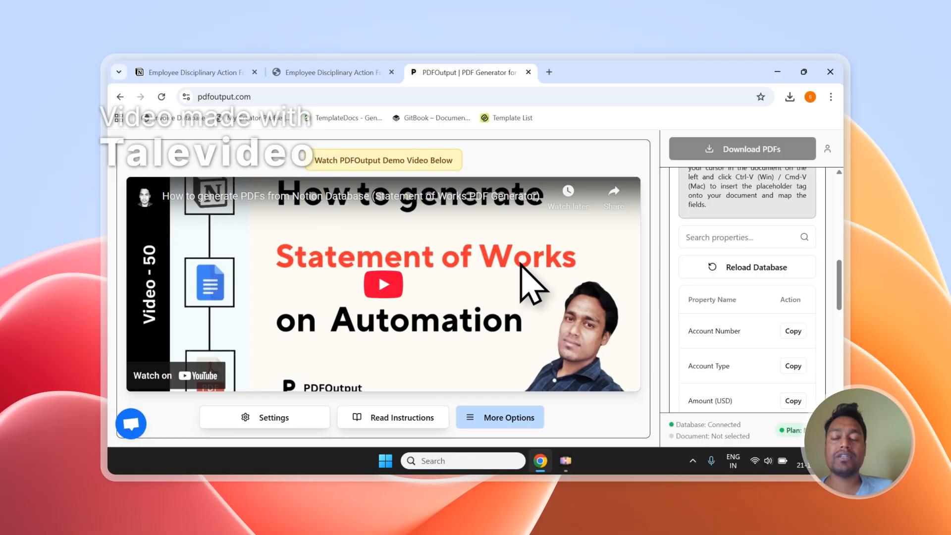
pyautogui.scroll(10, 781, 275)
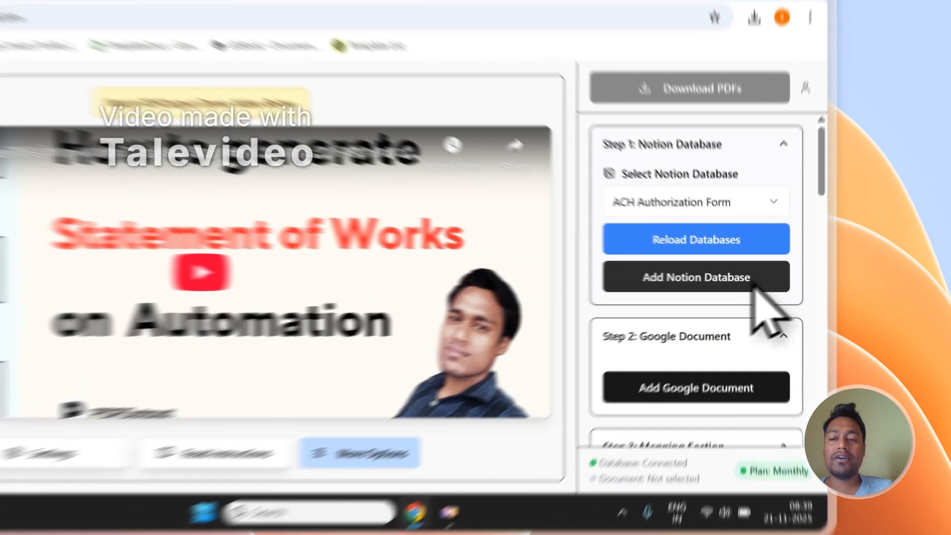
# - Start adding a Notion database in PDFOutput and copy the page title "Employee Disciplinary Action Form" from Notion
pyautogui.click(746, 289)
pyautogui.click(374, 72)
pyautogui.click(644, 420)
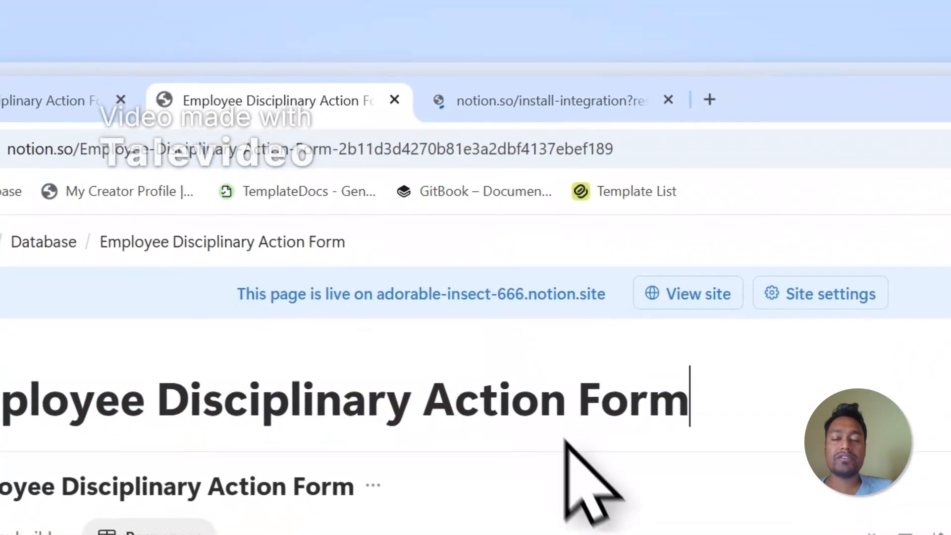
pyautogui.click(590, 425)
pyautogui.moveTo(647, 422); pyautogui.dragTo(402, 431)
pyautogui.moveTo(453, 409); pyautogui.dragTo(0, 408)
pyautogui.rightClick(0, 407)
pyautogui.click(39, 401)
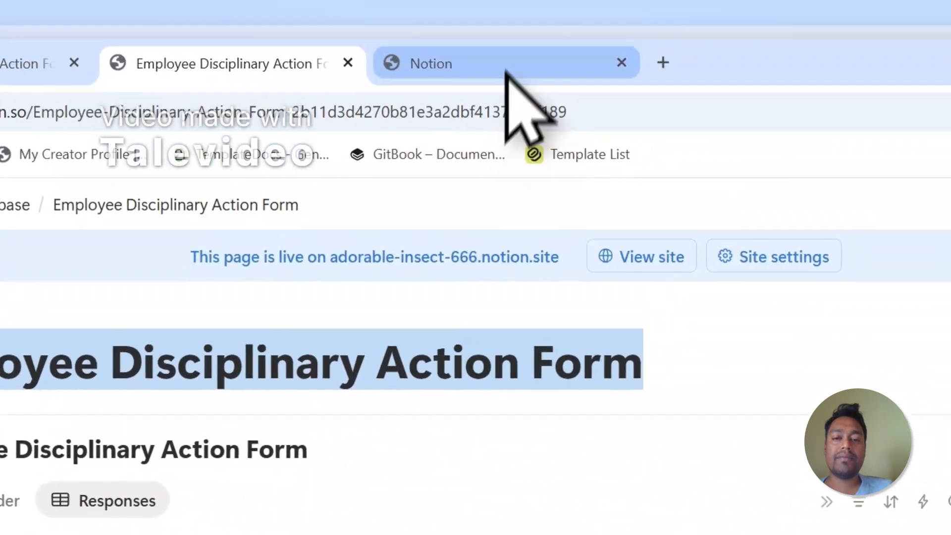
# - Search the selectable pages for the copied title and add the Employee Disciplinary Action Form page under Form Database / Database
pyautogui.click(505, 69)
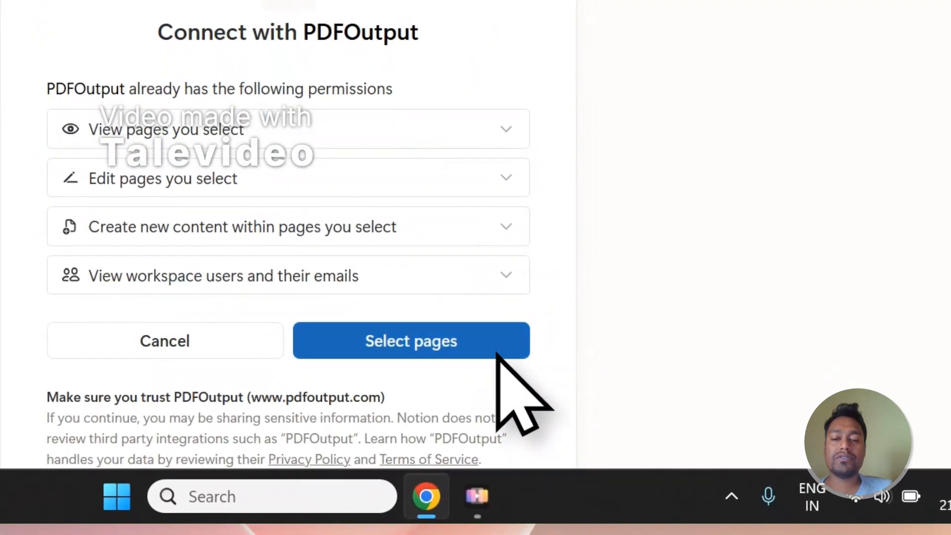
pyautogui.click(497, 352)
pyautogui.rightClick(113, 73)
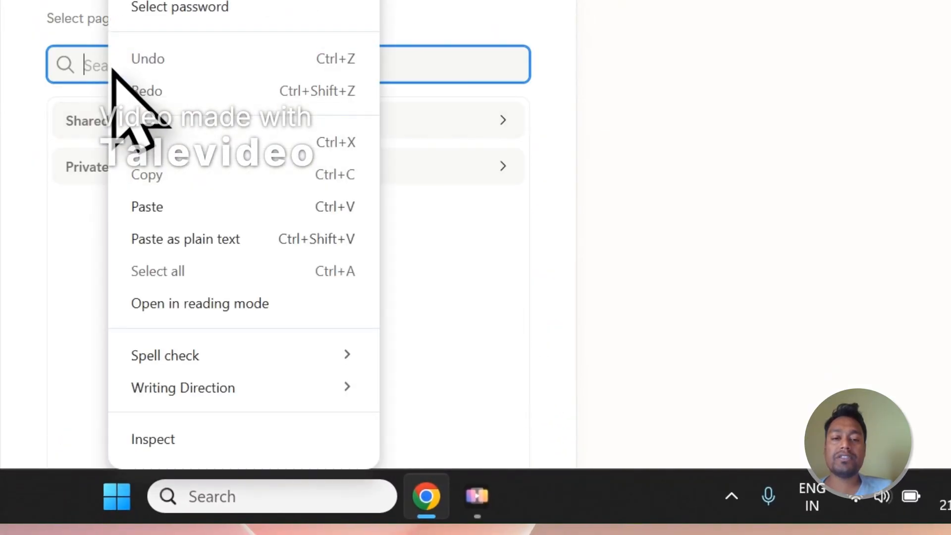
pyautogui.click(164, 207)
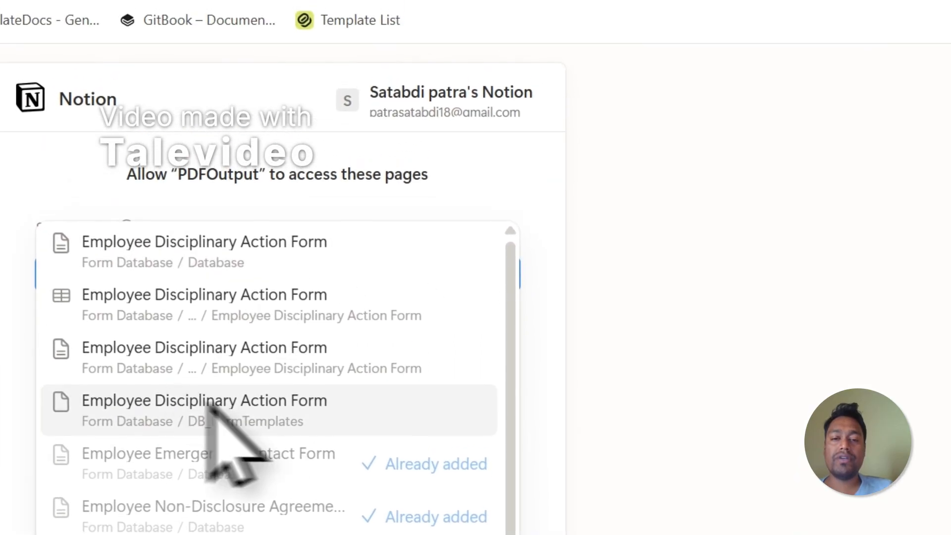
pyautogui.click(404, 269)
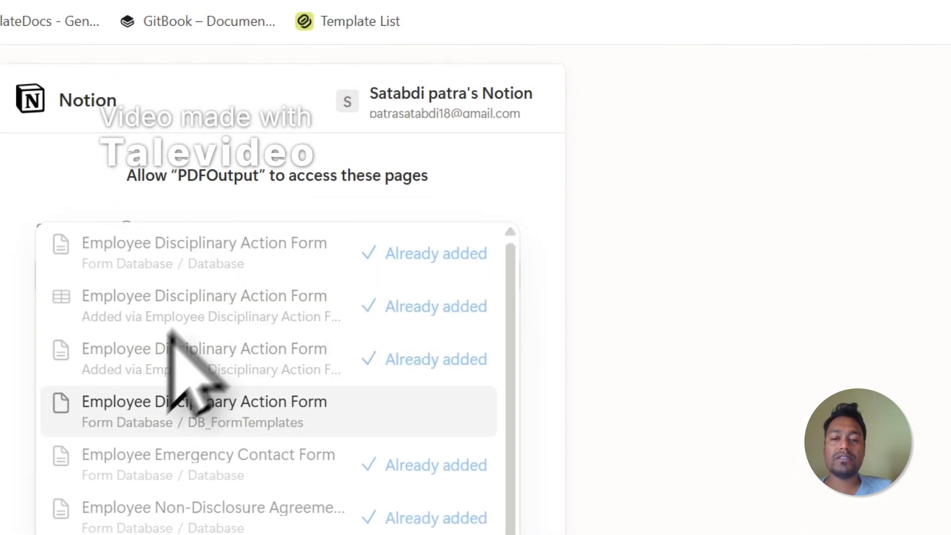
pyautogui.click(363, 186)
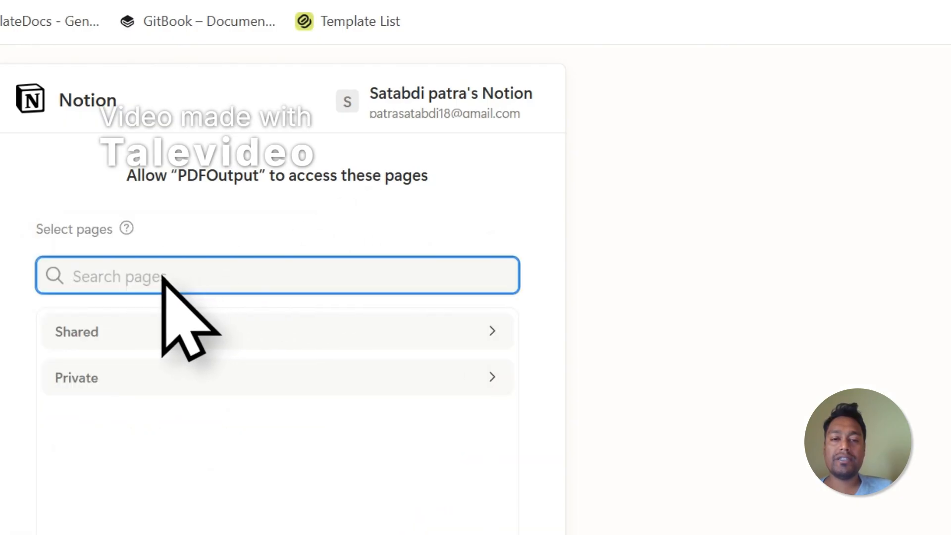
# - Examine the manually selected and top-level private pages in the PDFOutput access list, referring back to the Notion form page
pyautogui.click(180, 387)
pyautogui.scroll(-2, 185, 367)
pyautogui.scroll(-6, 207, 339)
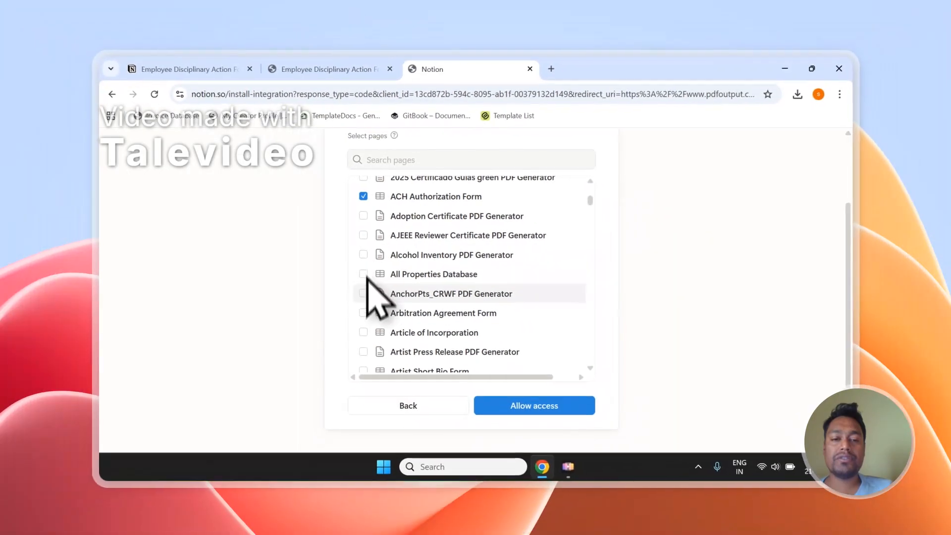
pyautogui.scroll(-3, 74, 327)
pyautogui.scroll(-2, 367, 289)
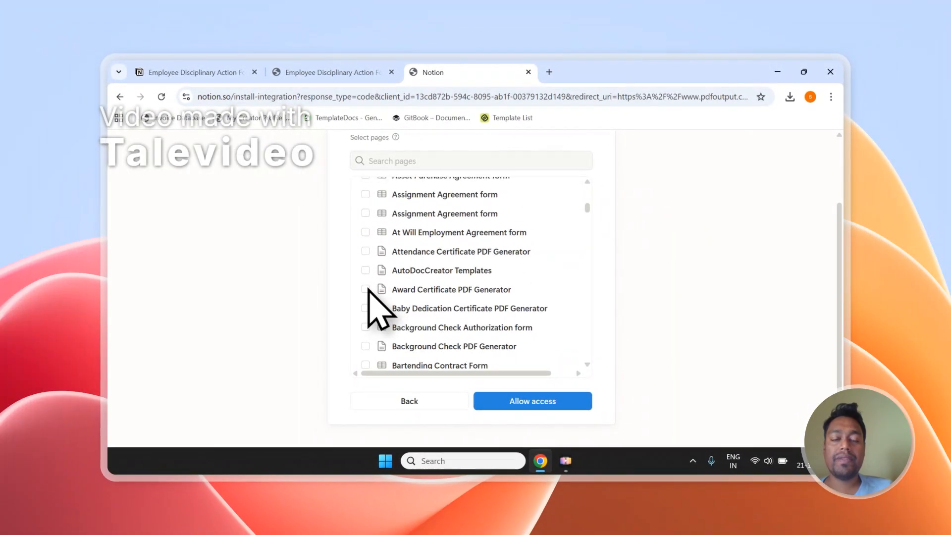
pyautogui.scroll(3, 370, 275)
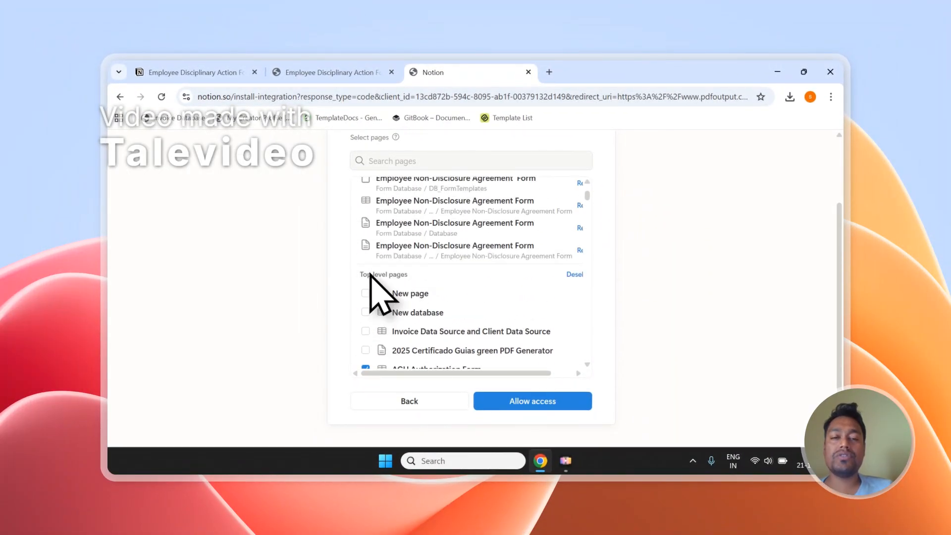
pyautogui.scroll(8, 405, 272)
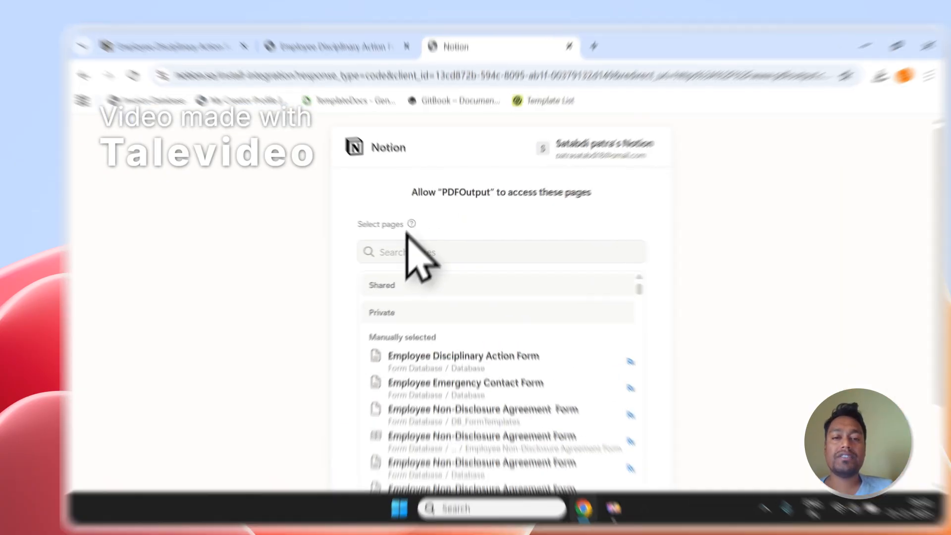
pyautogui.click(402, 248)
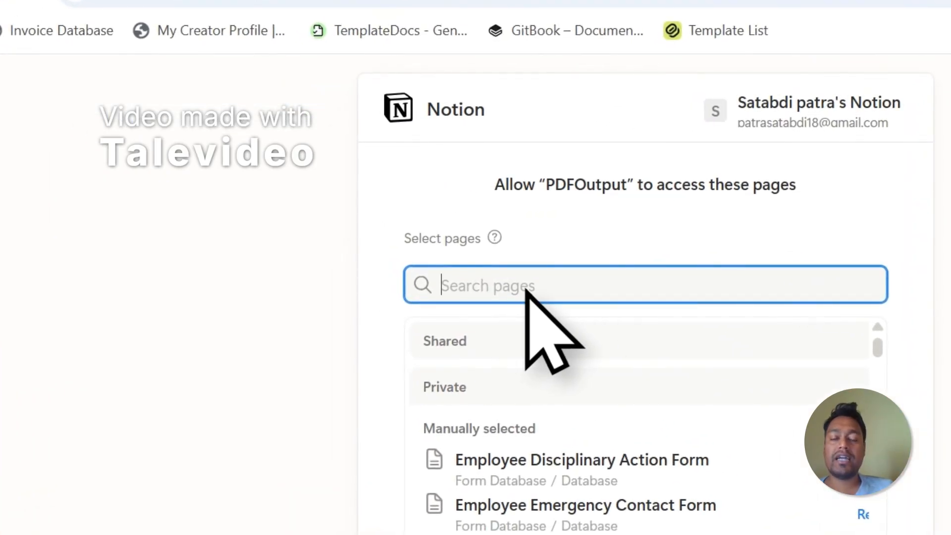
pyautogui.scroll(-3, 574, 261)
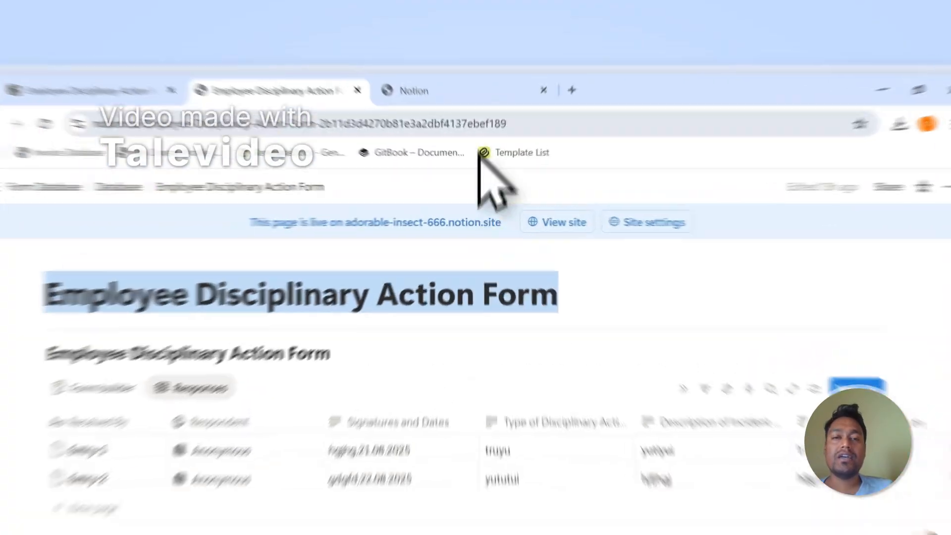
pyautogui.click(475, 73)
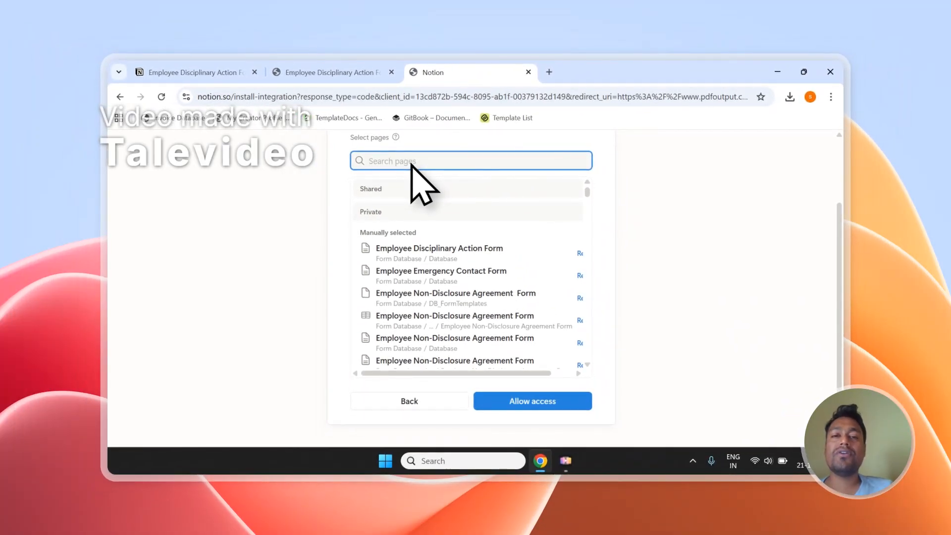
# - Allow PDFOutput to access the selected Notion pages and briefly check the Employee Disciplinary Action Form page in Notion
pyautogui.scroll(2, 446, 198)
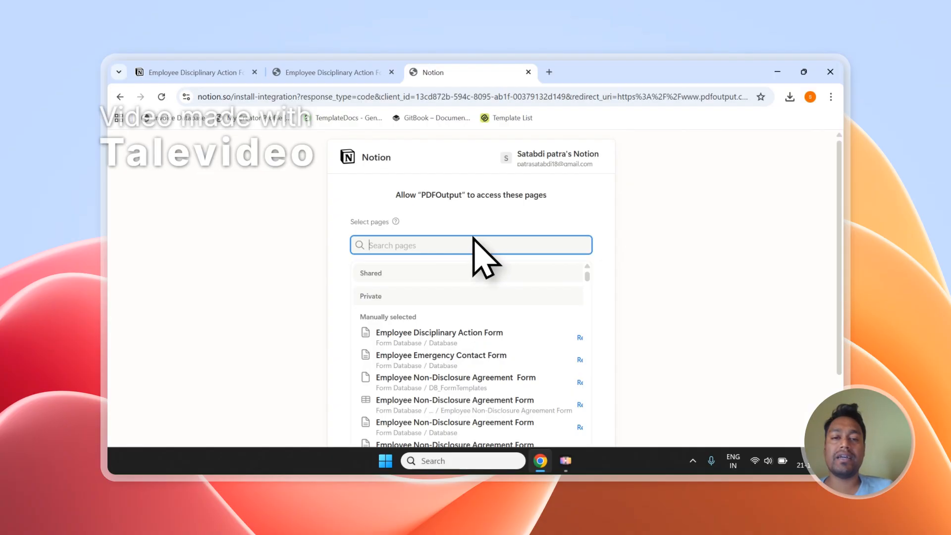
pyautogui.scroll(-3, 495, 232)
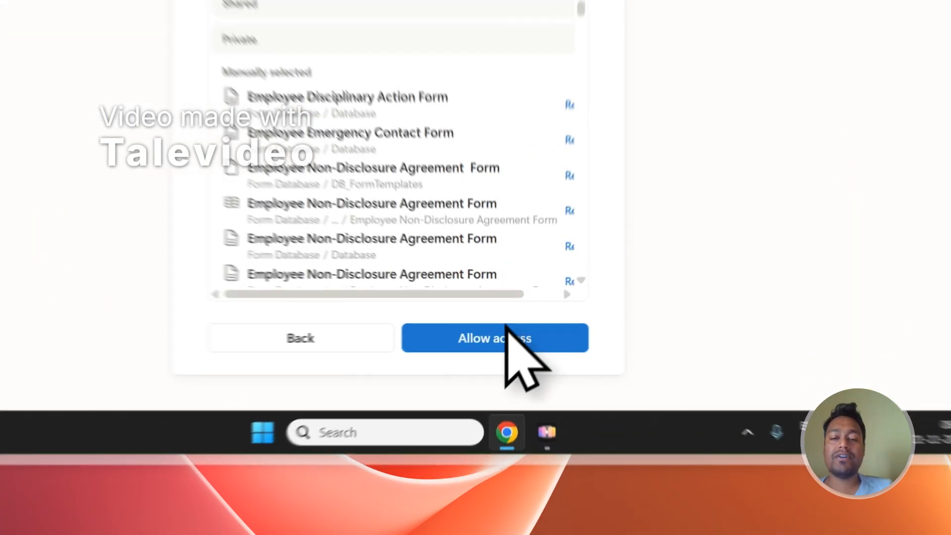
pyautogui.click(535, 397)
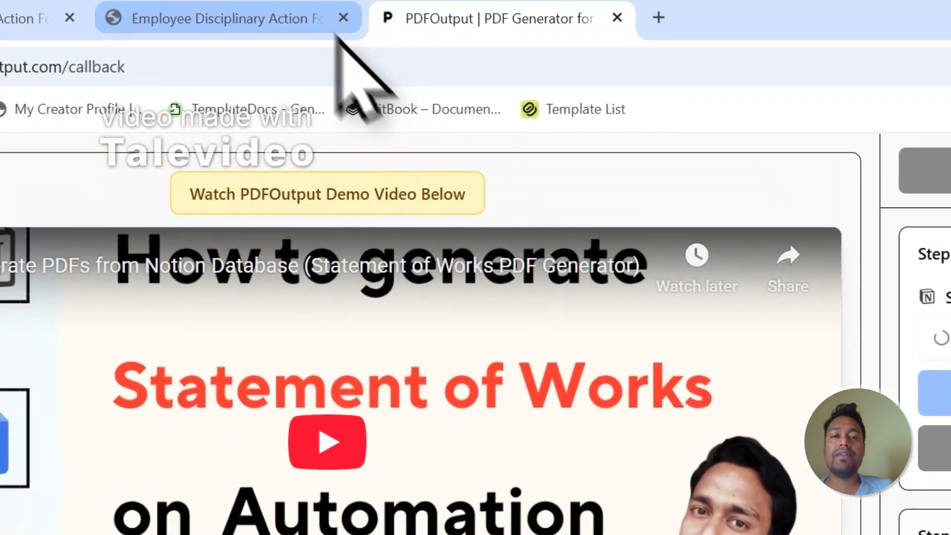
pyautogui.click(335, 28)
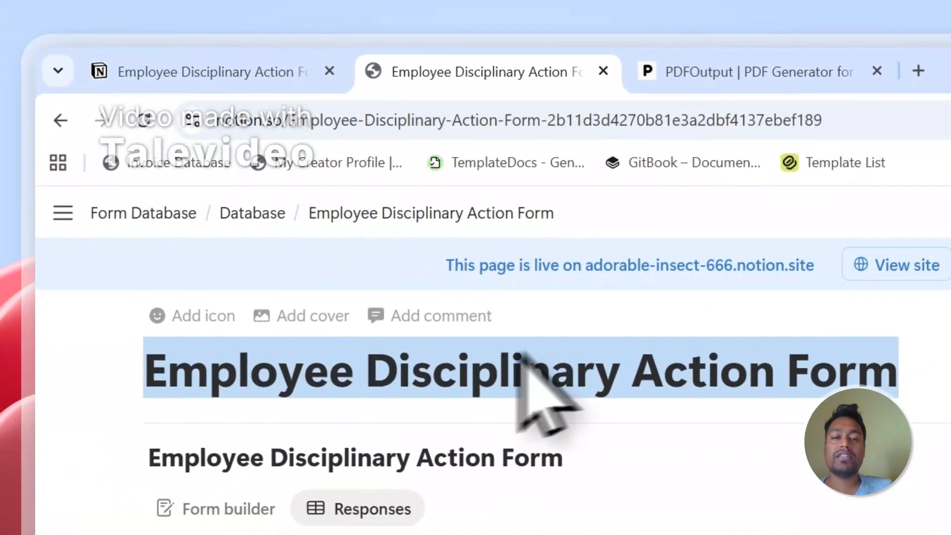
pyautogui.click(753, 68)
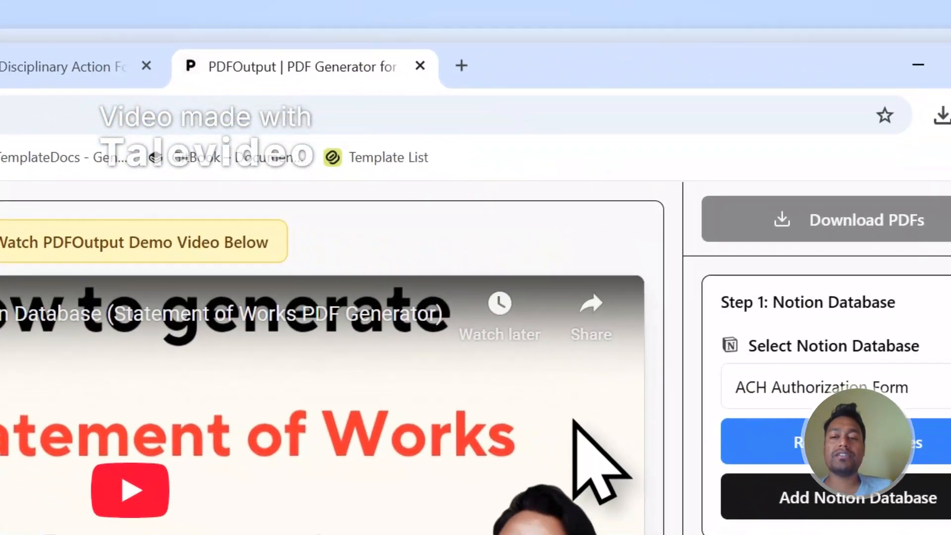
# - Refresh PDFOutput's list of Notion databases and select Employee Disciplinary Action Form as the database
pyautogui.click(784, 394)
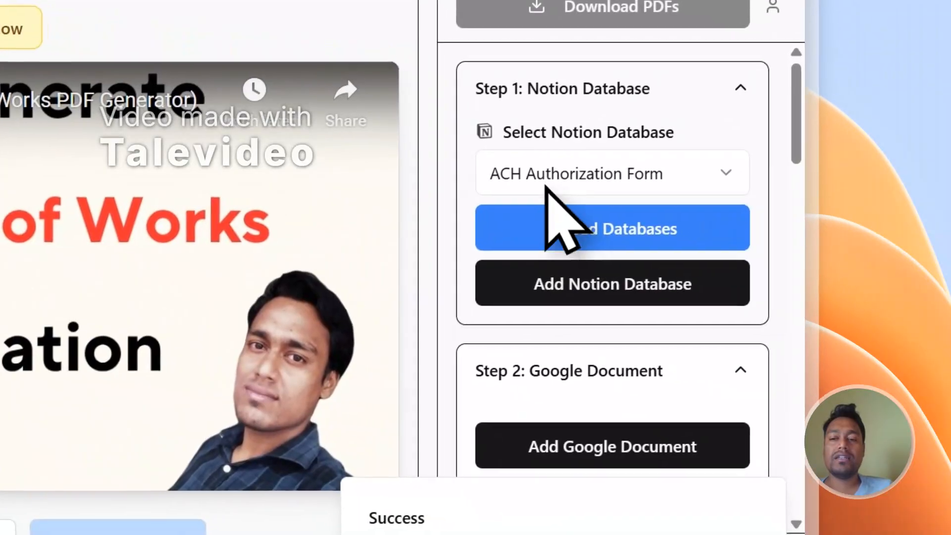
pyautogui.click(536, 181)
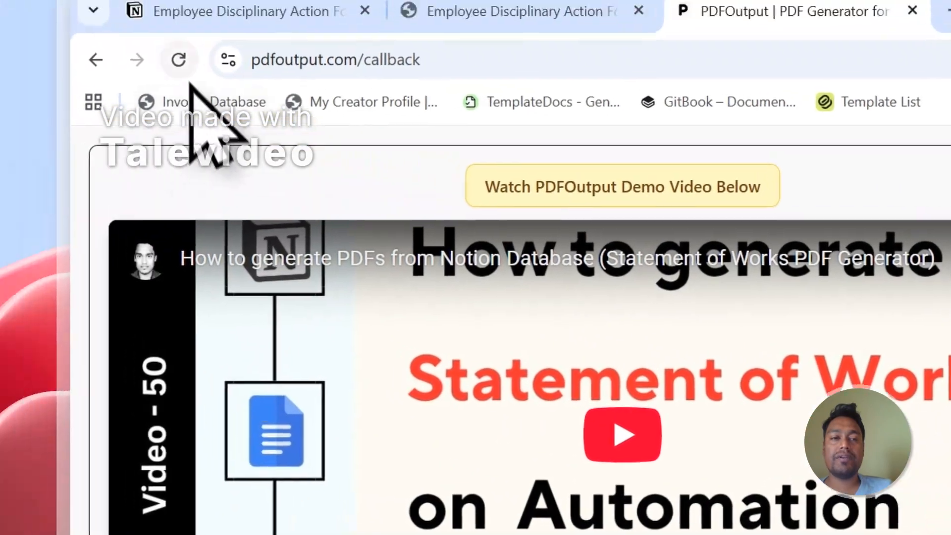
pyautogui.click(179, 62)
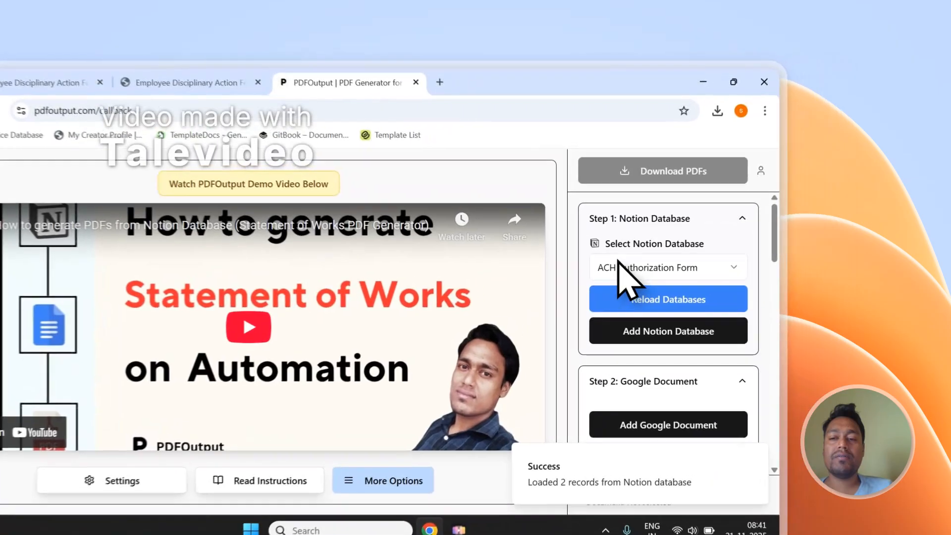
pyautogui.click(705, 228)
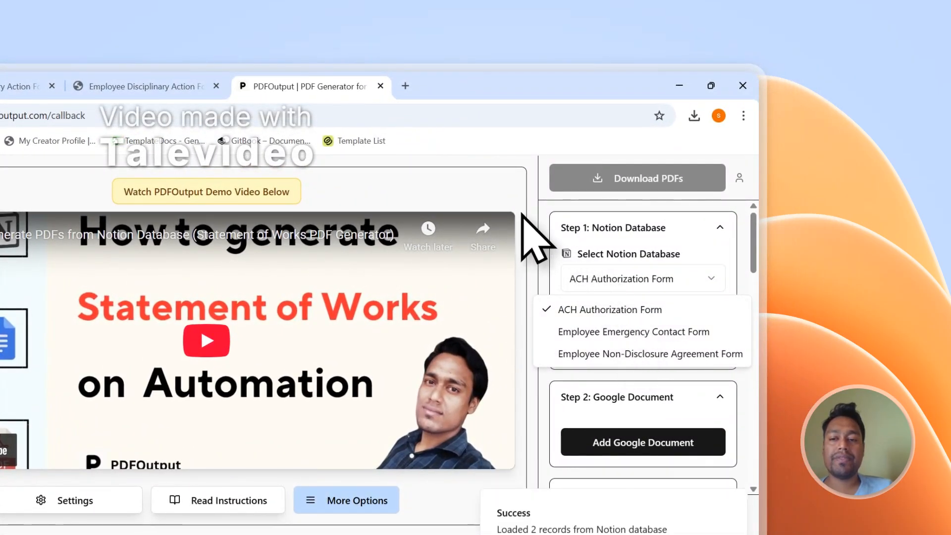
pyautogui.click(570, 267)
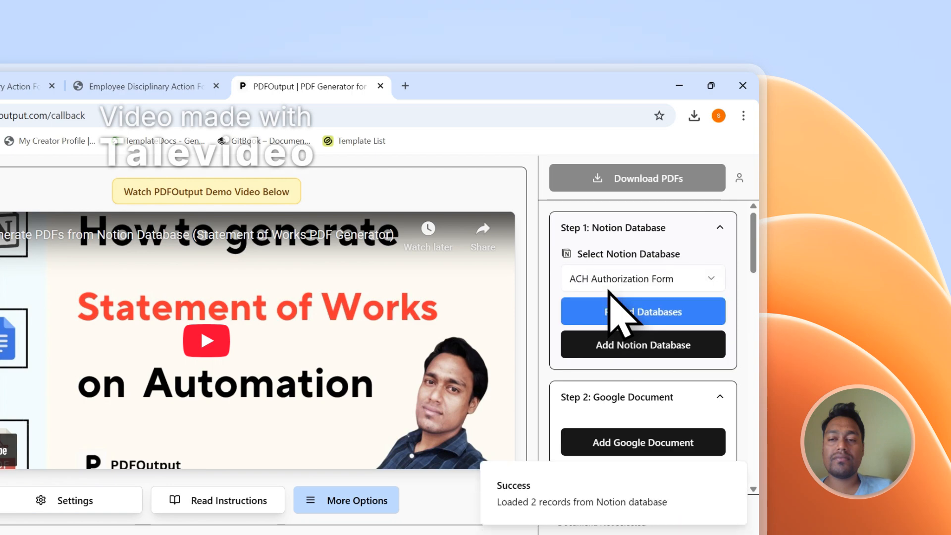
pyautogui.click(611, 283)
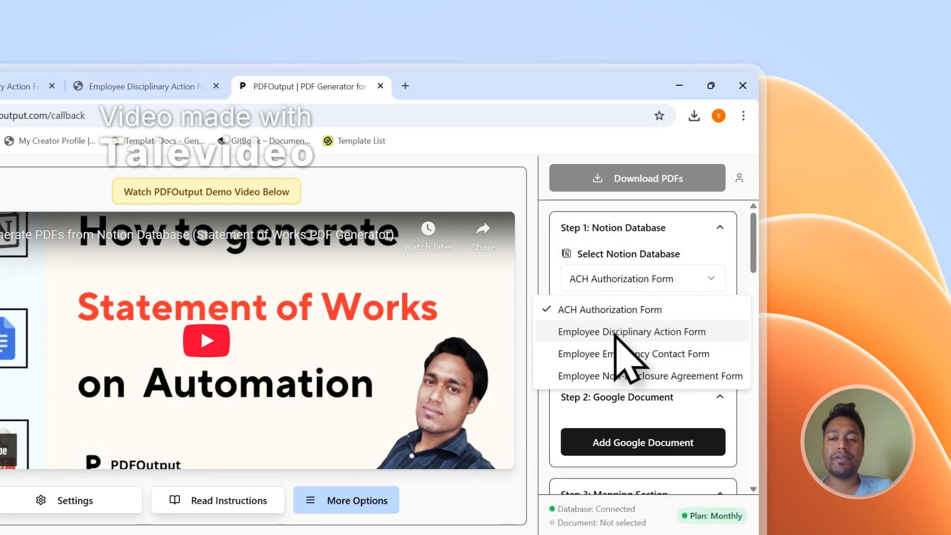
# - Look through the database properties in the mapping section and compare them with the form response columns in Notion
pyautogui.moveTo(749, 240); pyautogui.dragTo(757, 387)
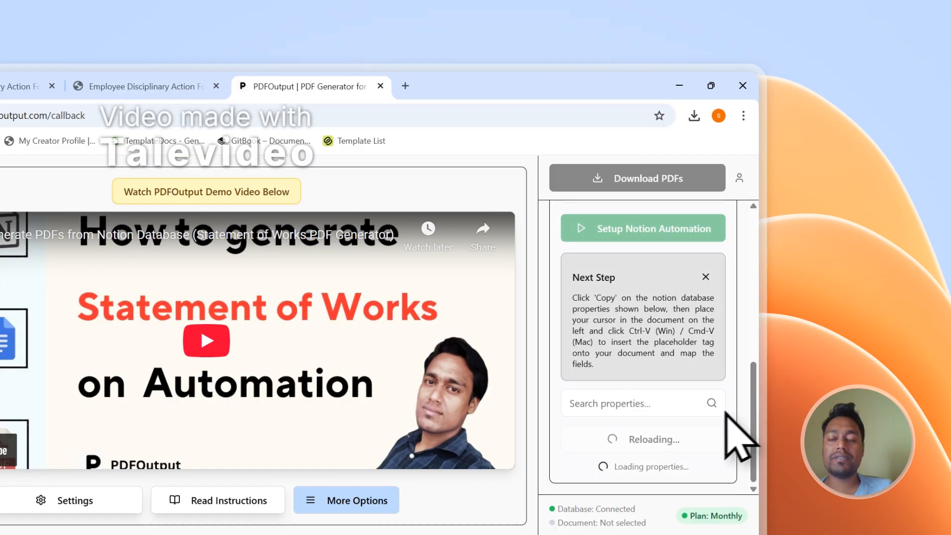
pyautogui.scroll(-10, 648, 381)
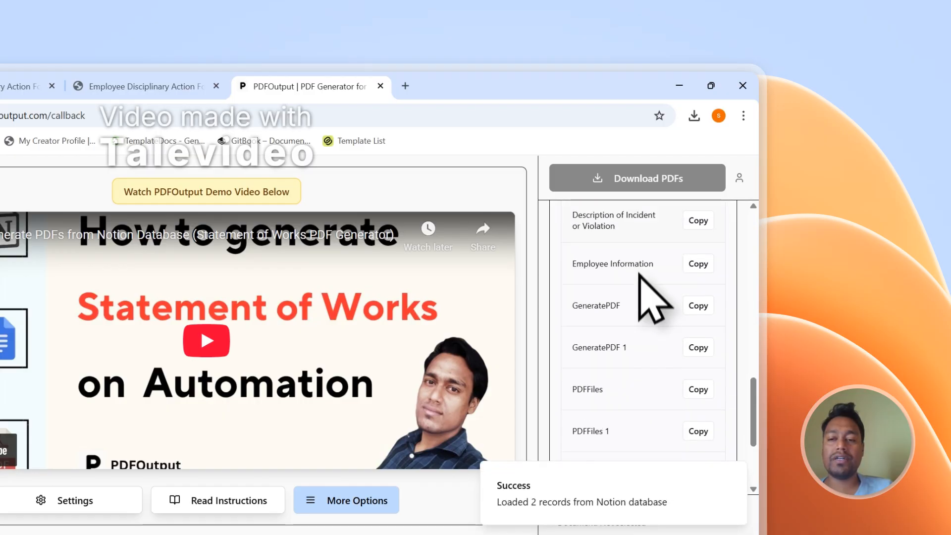
pyautogui.click(146, 86)
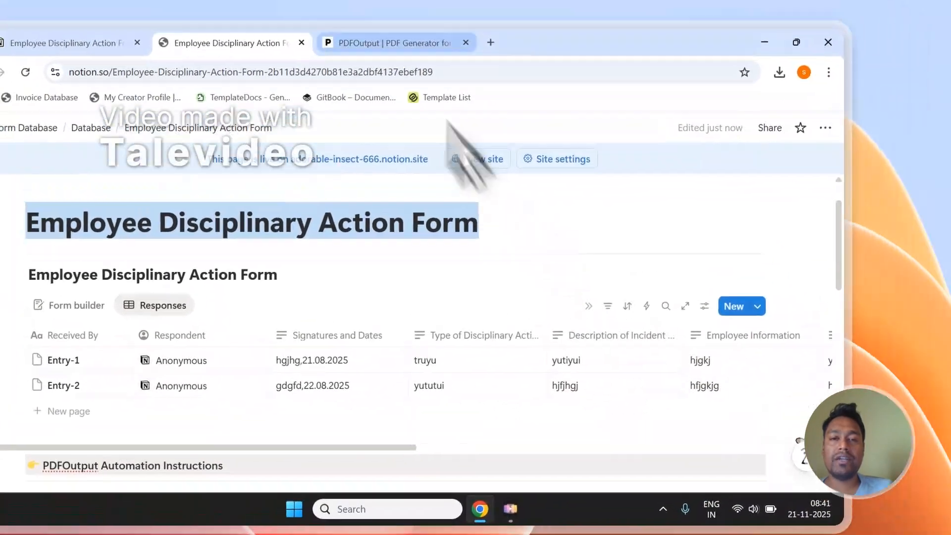
pyautogui.click(540, 71)
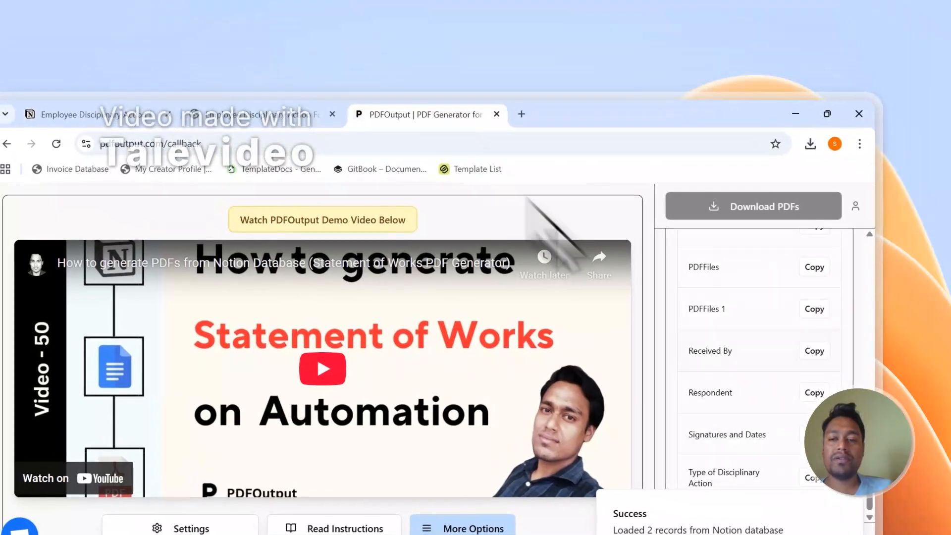
pyautogui.scroll(2, 664, 317)
pyautogui.scroll(5, 654, 305)
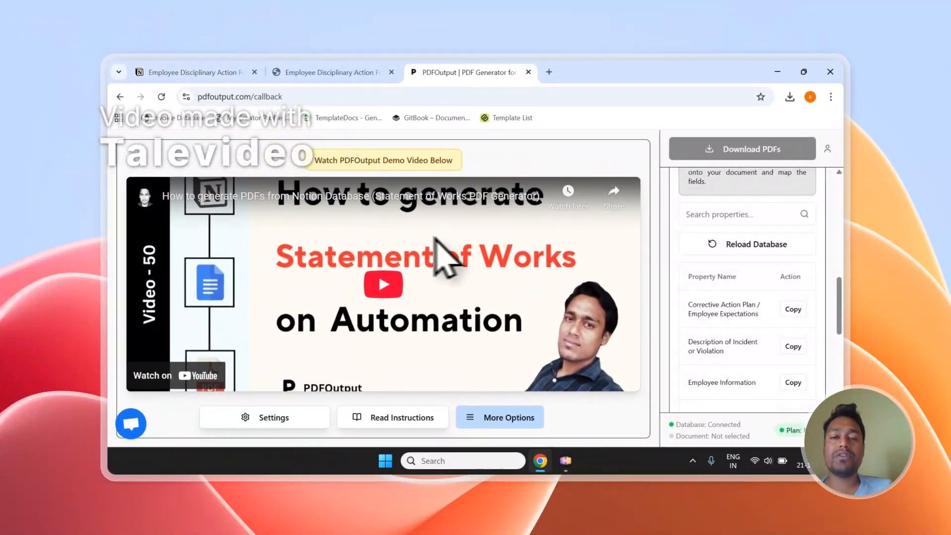
# - Start adding a Google document, look over the existing documents on offer, and close the file picker without choosing one
pyautogui.scroll(6, 786, 298)
pyautogui.scroll(1, 766, 289)
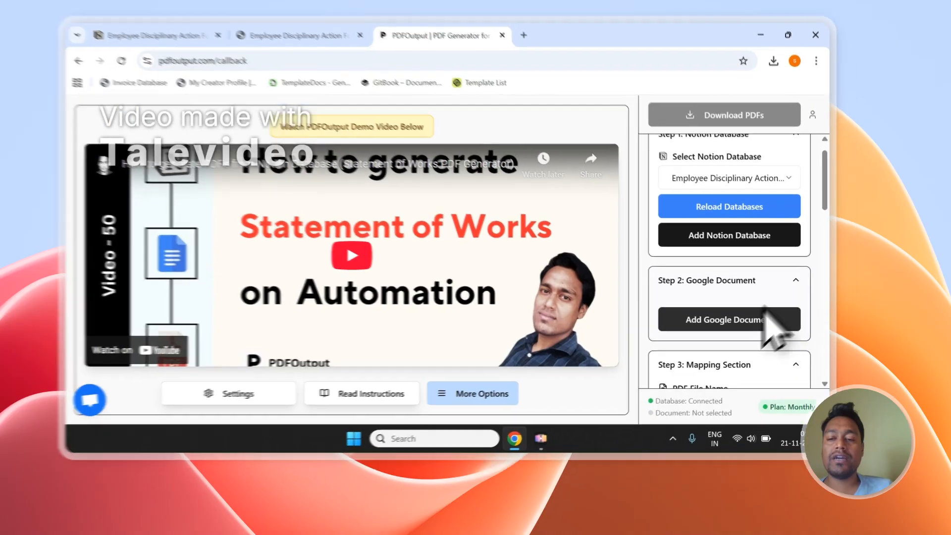
pyautogui.click(773, 349)
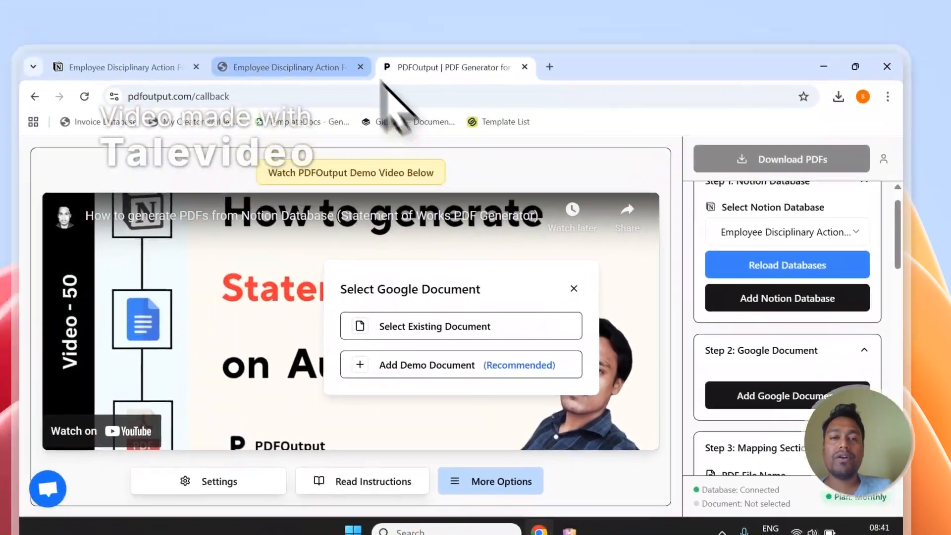
pyautogui.click(435, 57)
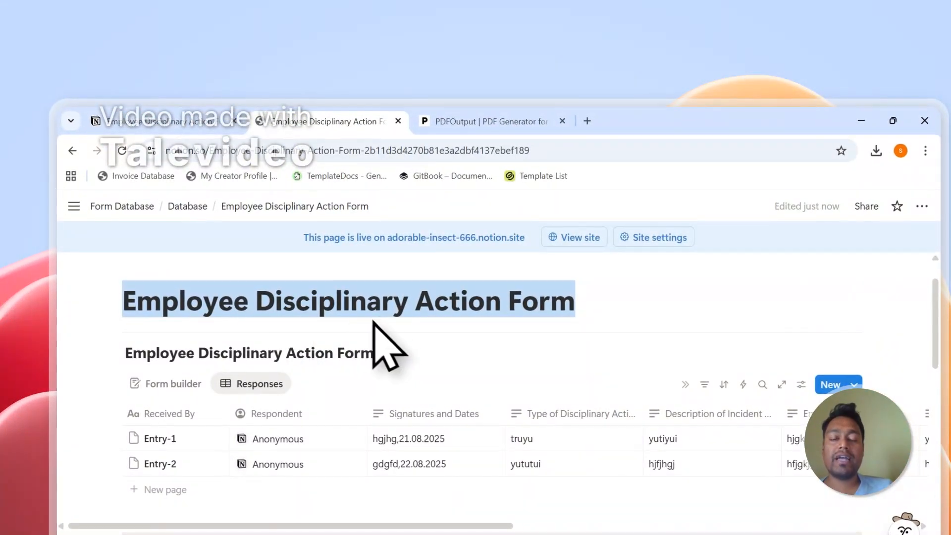
pyautogui.click(478, 113)
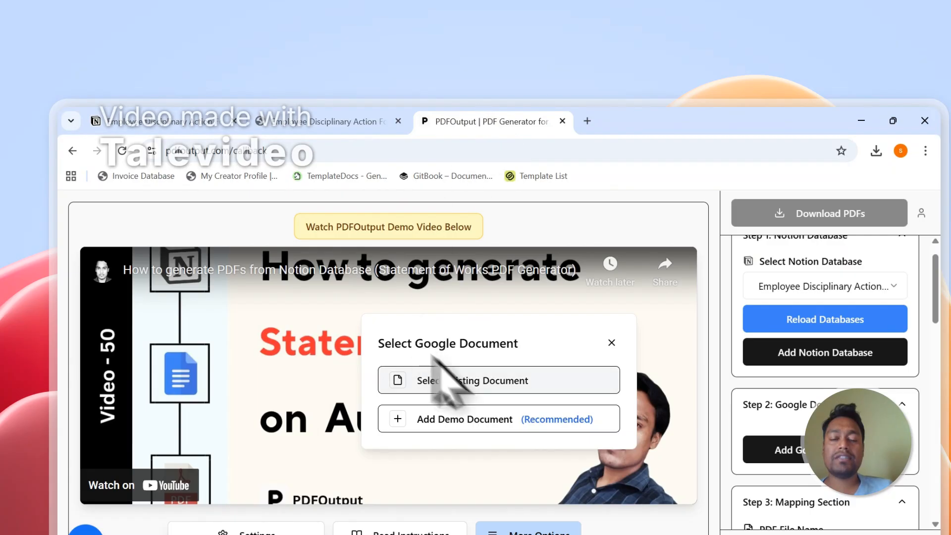
pyautogui.click(459, 379)
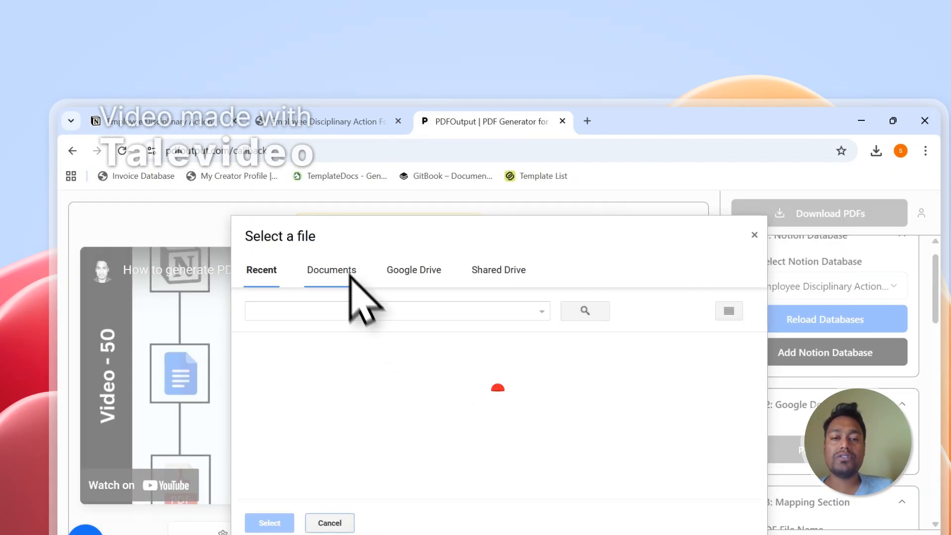
pyautogui.click(347, 275)
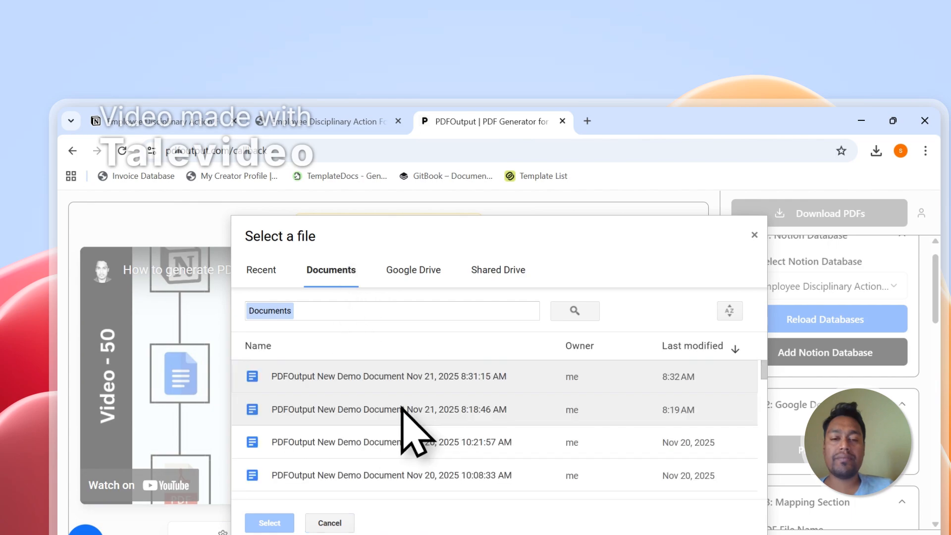
pyautogui.click(754, 235)
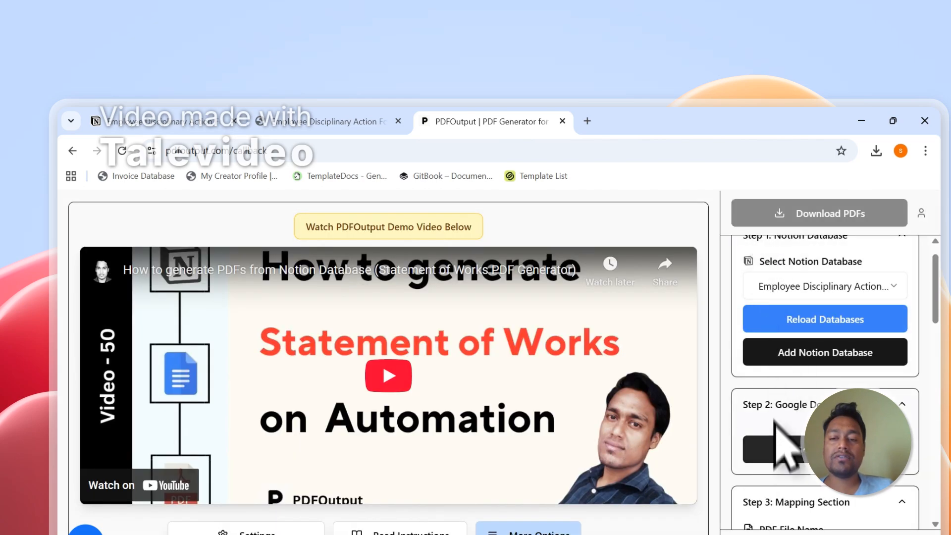
# - Add the recommended demo document as the Google document for the Employee Disciplinary Action Form database
pyautogui.click(767, 444)
pyautogui.click(430, 420)
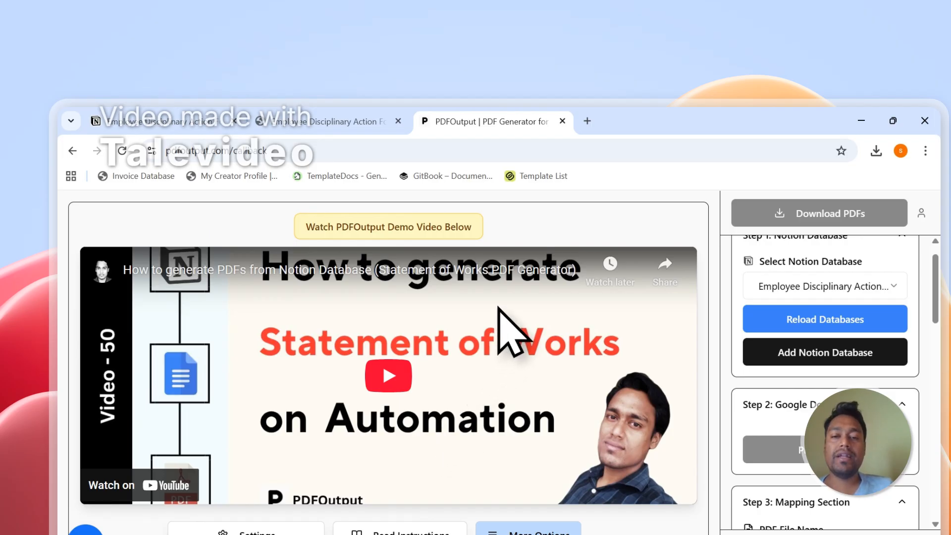
pyautogui.click(309, 119)
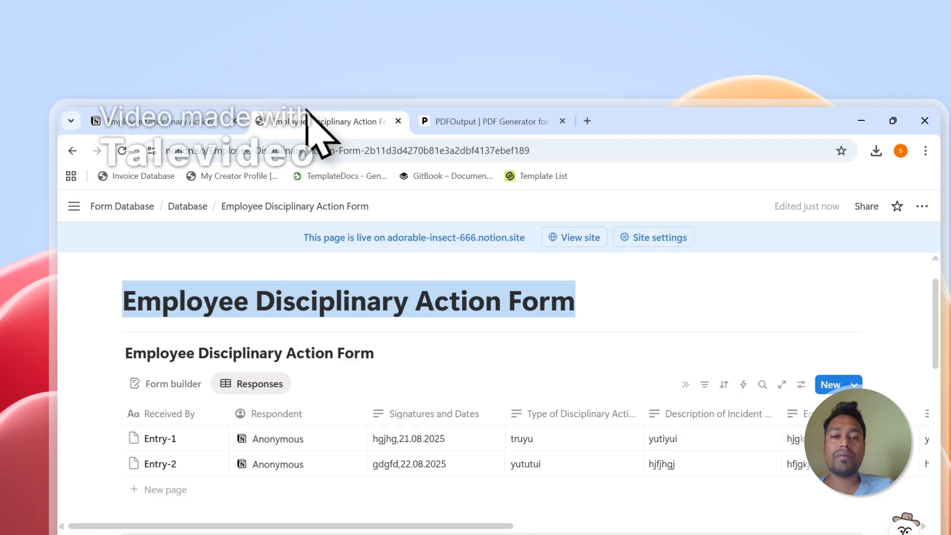
pyautogui.click(434, 126)
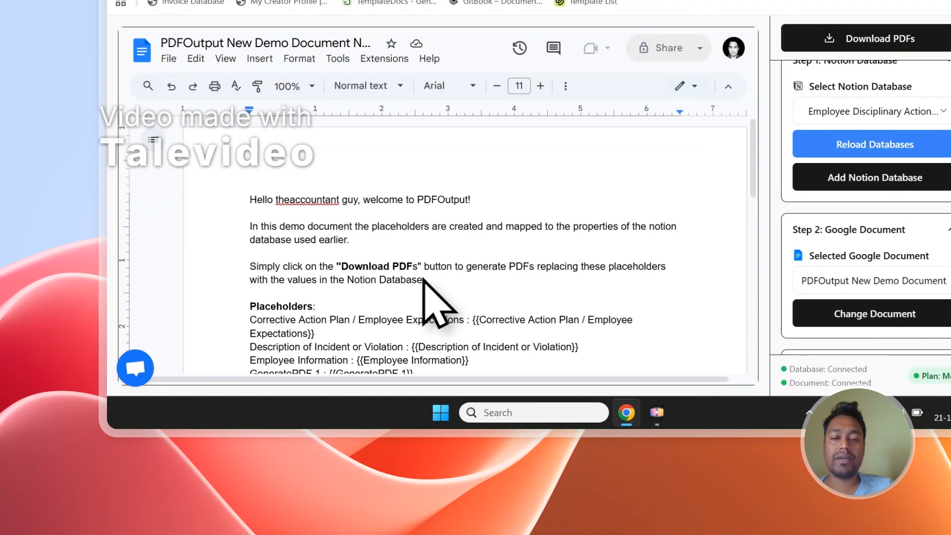
# - Delete the introductory text above the Placeholders heading, along with the GeneratePDF 1 and PDFFiles 1 placeholder lines
pyautogui.moveTo(425, 280); pyautogui.dragTo(256, 199)
pyautogui.press('BackSpace')
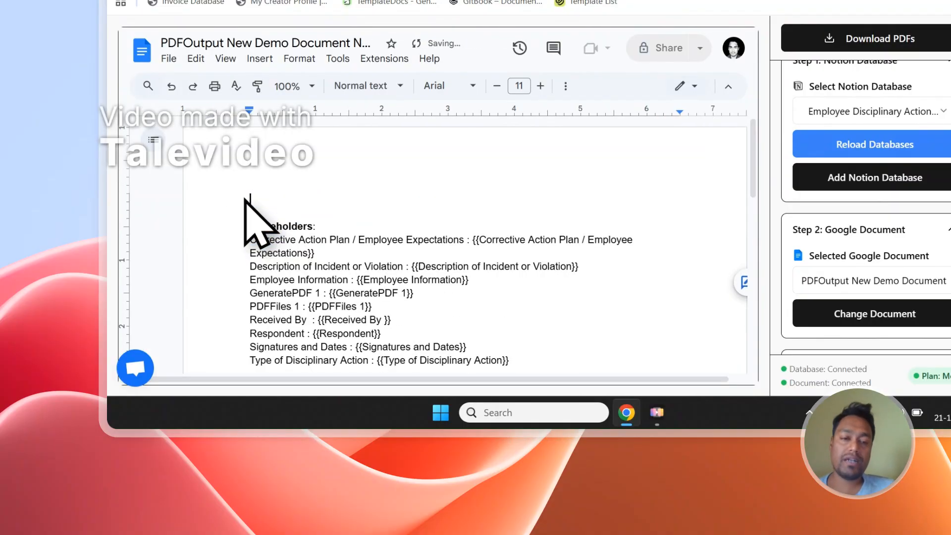
pyautogui.press('BackSpace')
pyautogui.press('BackSpace')
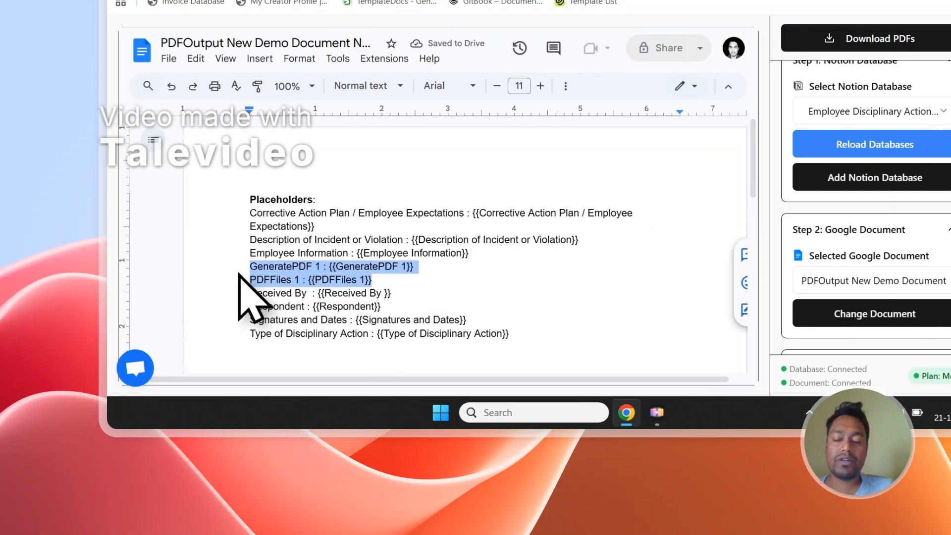
pyautogui.press('BackSpace')
# - Examine the remaining placeholders in the demo document against the Notion form columns and PDFOutput's property list
pyautogui.scroll(-2, 278, 258)
pyautogui.scroll(2, 376, 227)
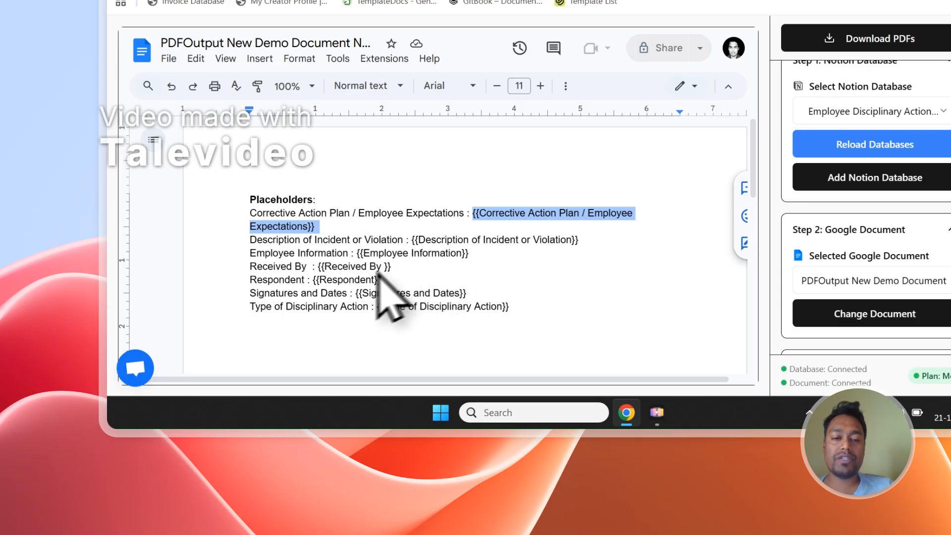
pyautogui.scroll(-2, 389, 263)
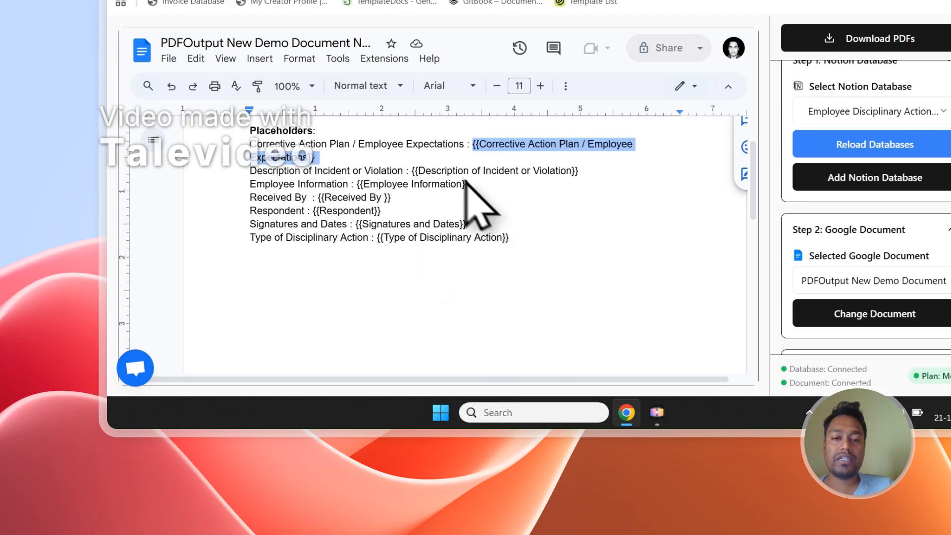
pyautogui.click(411, 105)
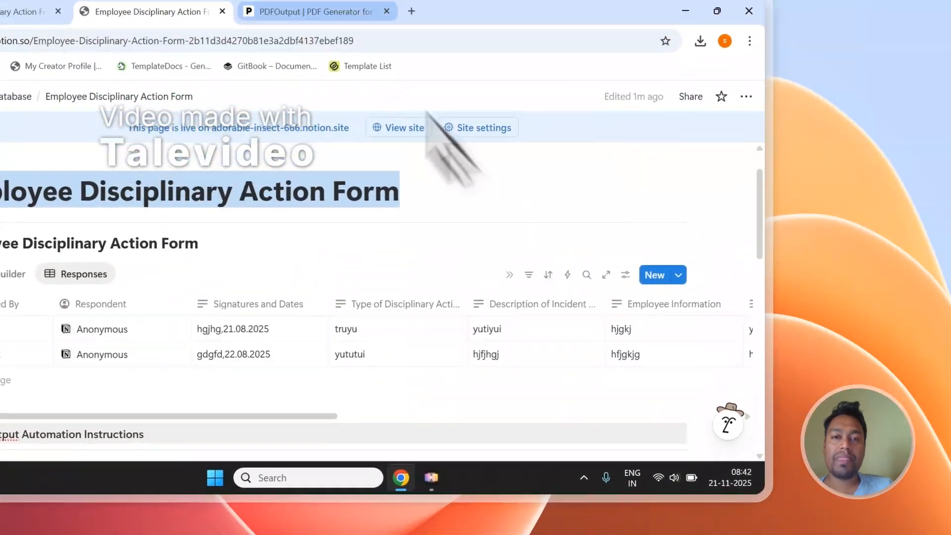
pyautogui.click(319, 12)
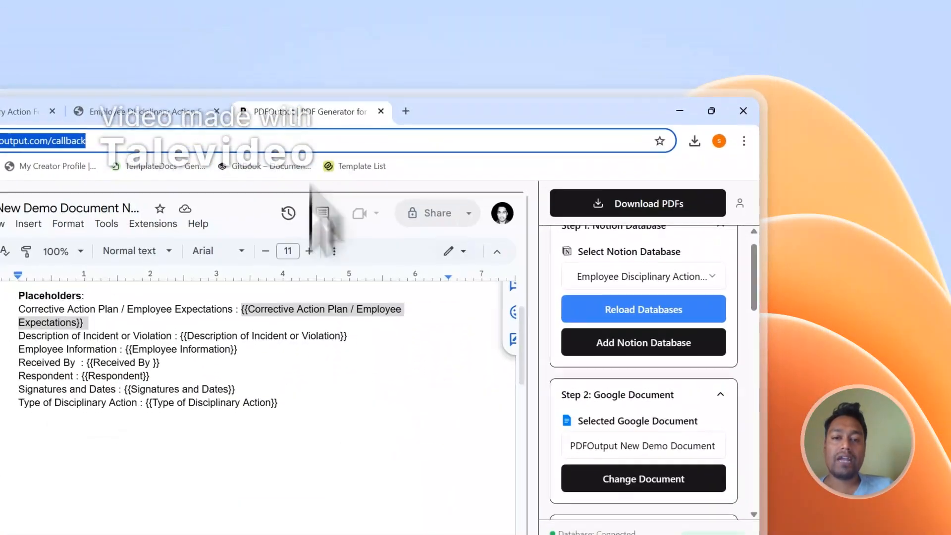
pyautogui.click(365, 378)
pyautogui.scroll(2, 371, 380)
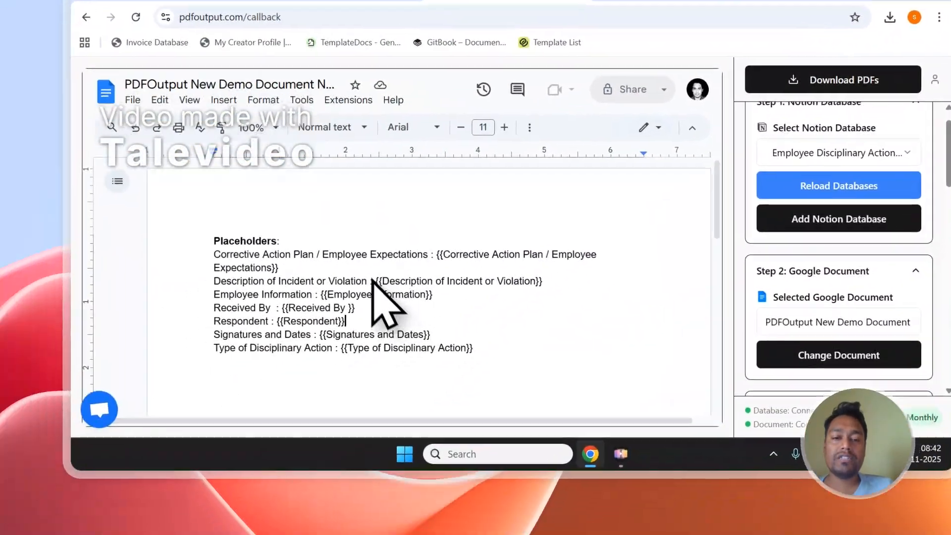
pyautogui.moveTo(279, 268); pyautogui.dragTo(439, 257)
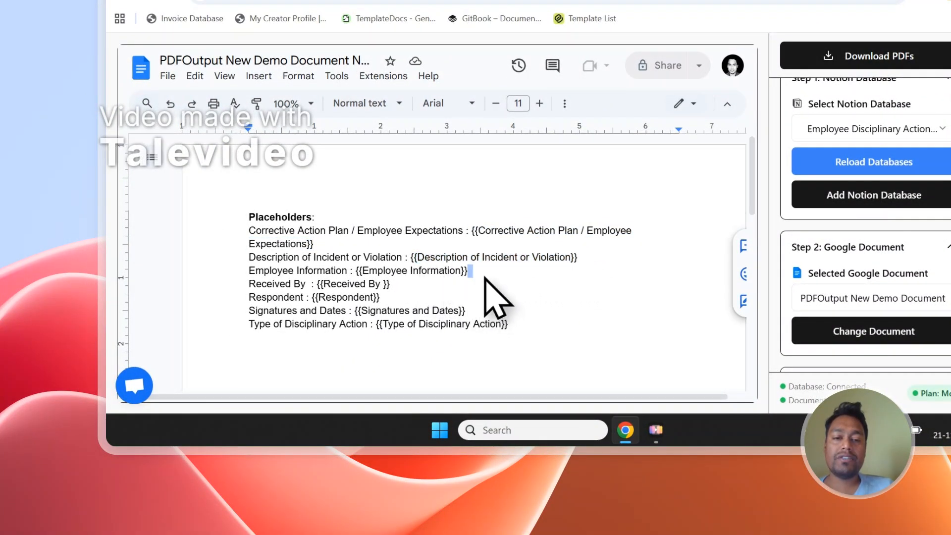
pyautogui.scroll(-10, 860, 244)
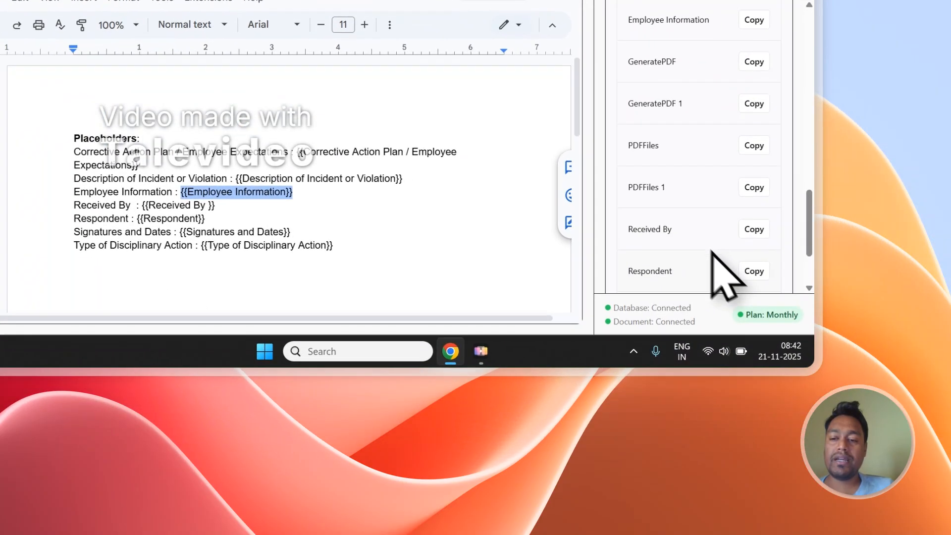
# - Copy the Respondent property's placeholder tag and paste it below the placeholder list in the demo document
pyautogui.click(929, 350)
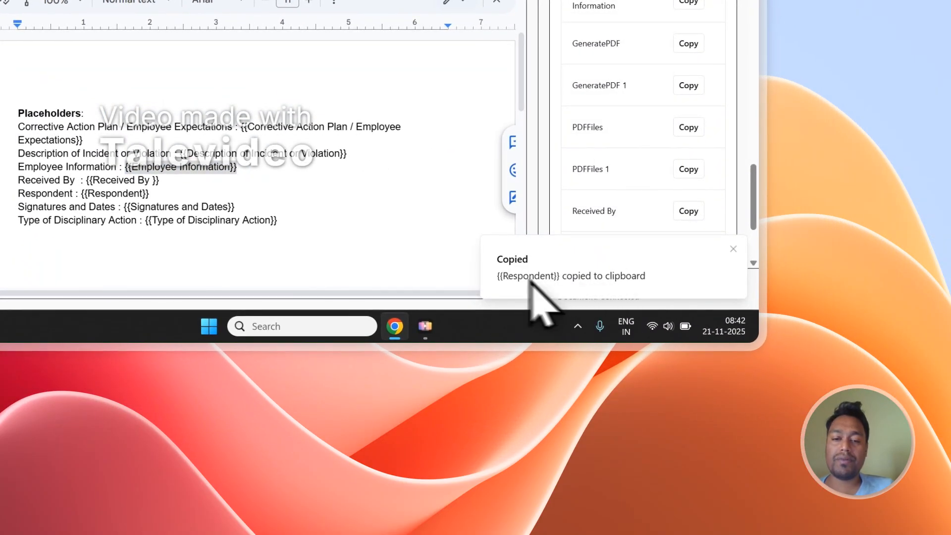
pyautogui.scroll(-3, 277, 255)
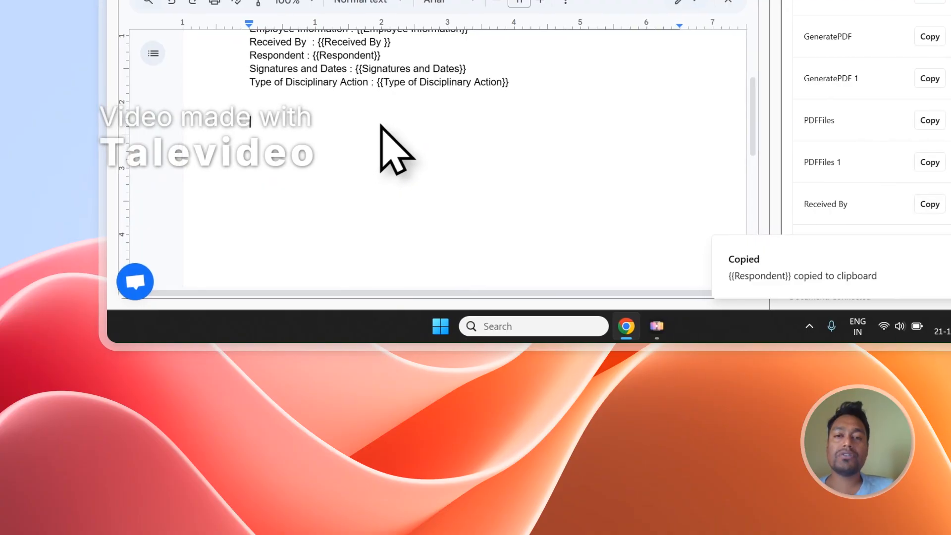
pyautogui.hotkey('ctrl', 'v')
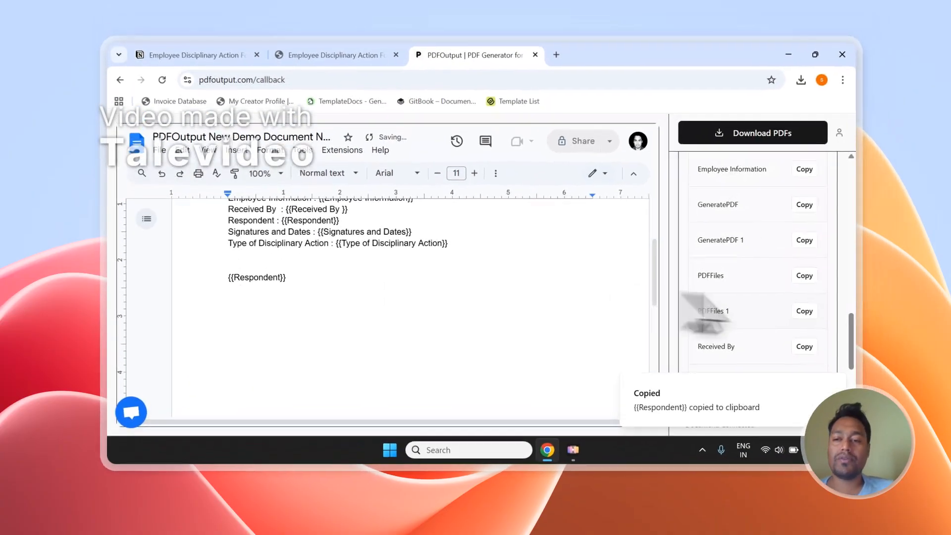
# - Read the mapping instructions for inserting property tags, compare them with the document's placeholders, and copy the Received By tag
pyautogui.scroll(5, 878, 148)
pyautogui.scroll(-2, 750, 312)
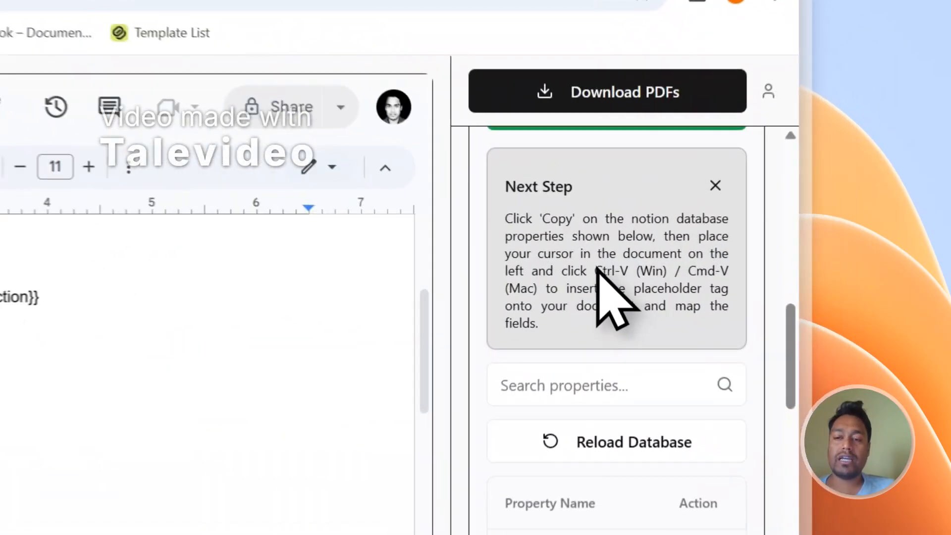
pyautogui.moveTo(735, 244); pyautogui.dragTo(708, 252)
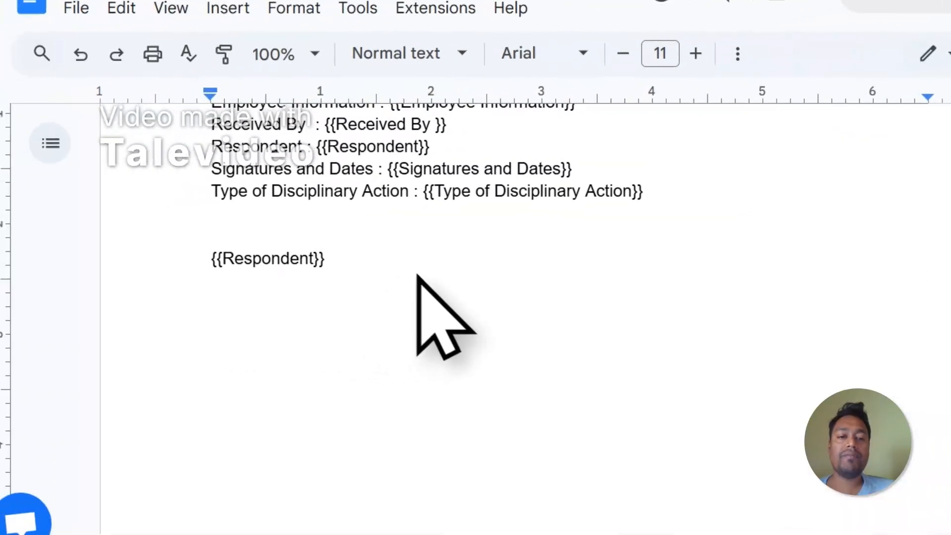
pyautogui.scroll(3, 418, 276)
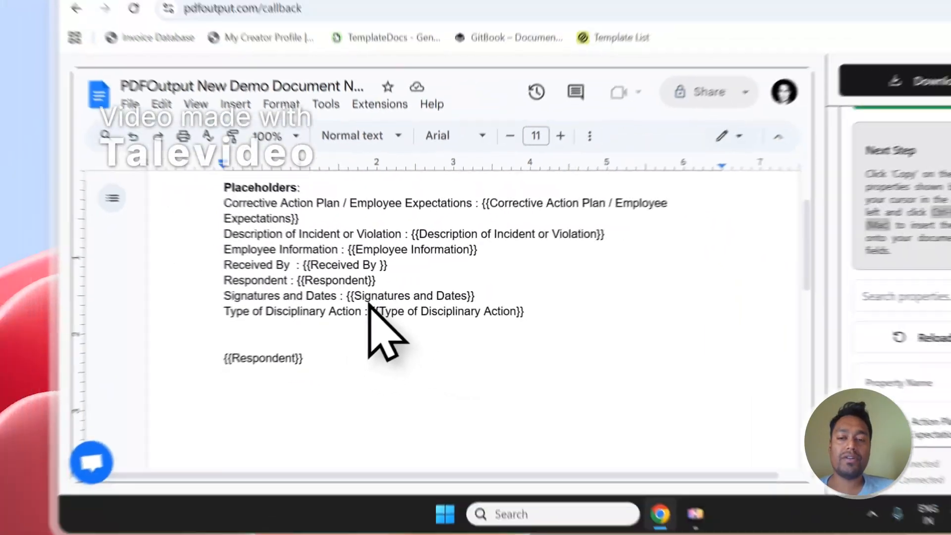
pyautogui.scroll(-8, 789, 347)
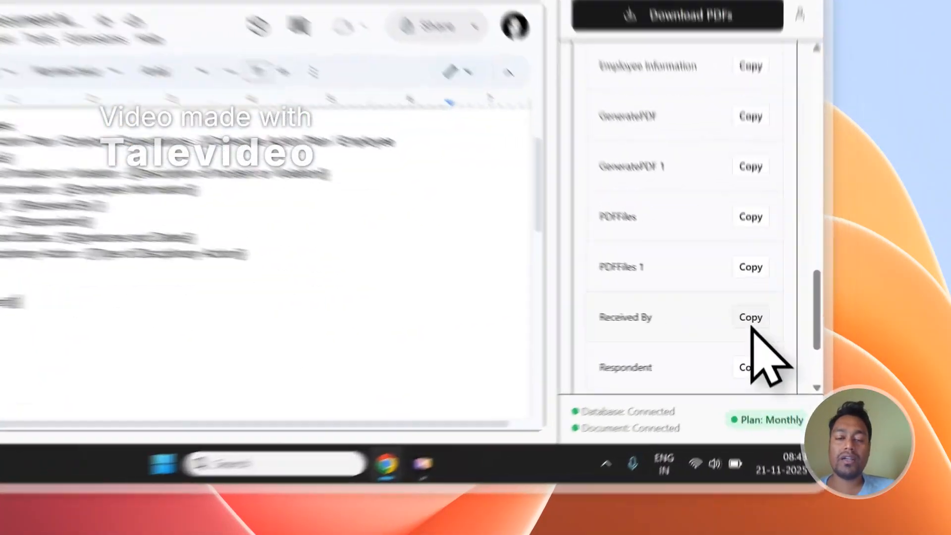
pyautogui.click(793, 359)
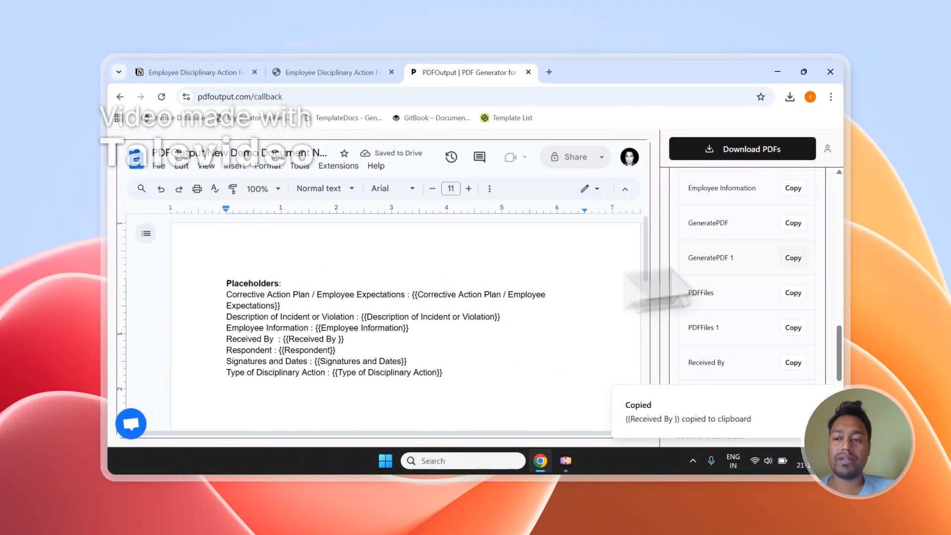
# - Set the PDF file name in the mapping section to the Received By property, checking the Notion form first
pyautogui.scroll(5, 807, 267)
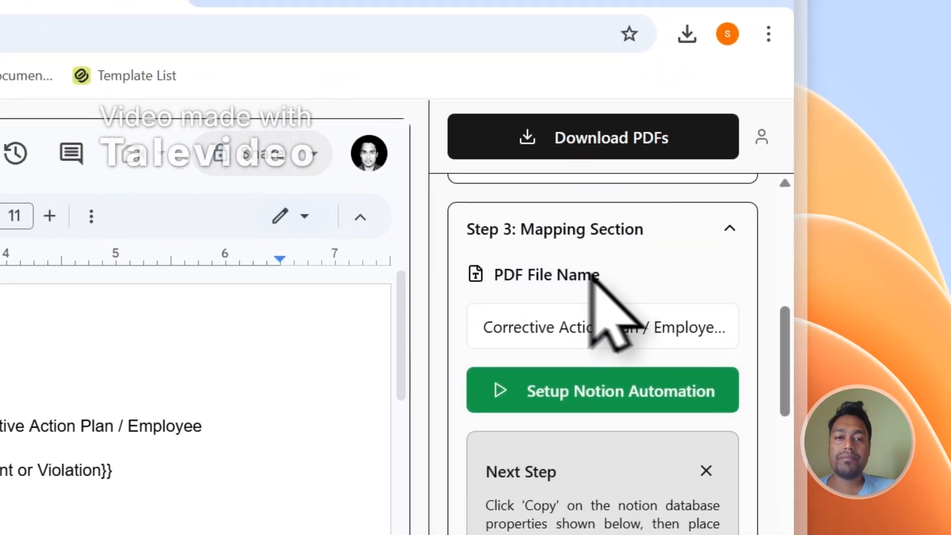
pyautogui.click(363, 72)
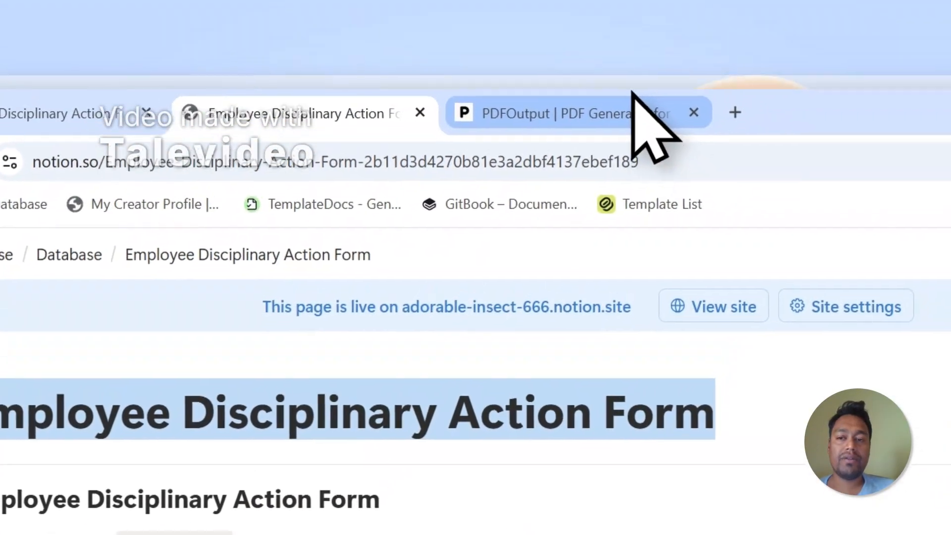
pyautogui.click(633, 95)
pyautogui.click(707, 349)
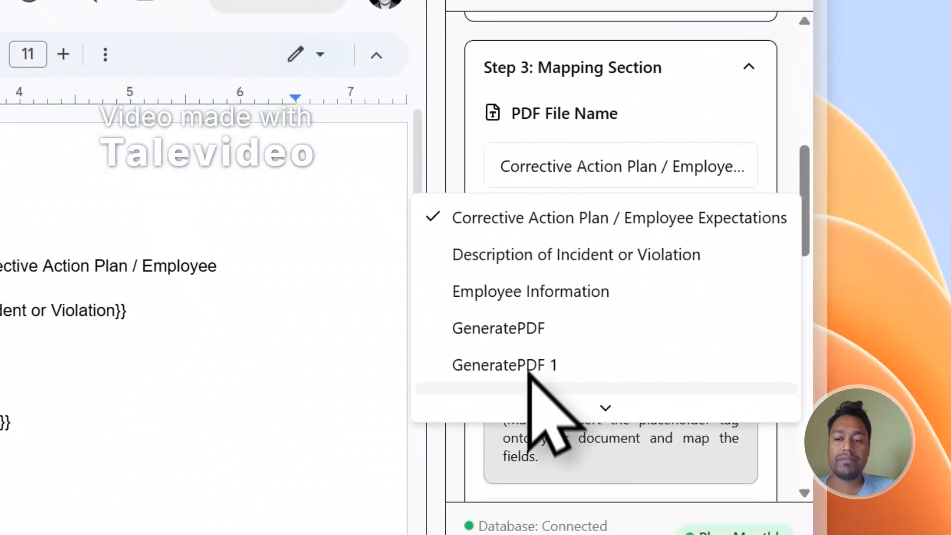
pyautogui.scroll(-5, 672, 528)
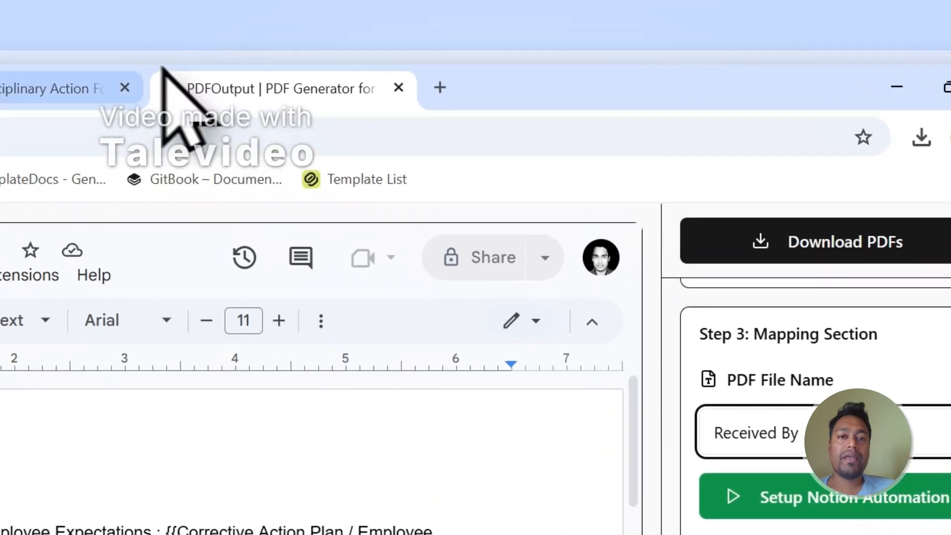
# - Reorder the columns of the Notion responses table so that GeneratePDF 1 and PDFFiles 1 come before GeneratePDF and PDFFiles
pyautogui.click(75, 85)
pyautogui.moveTo(423, 460); pyautogui.dragTo(948, 460)
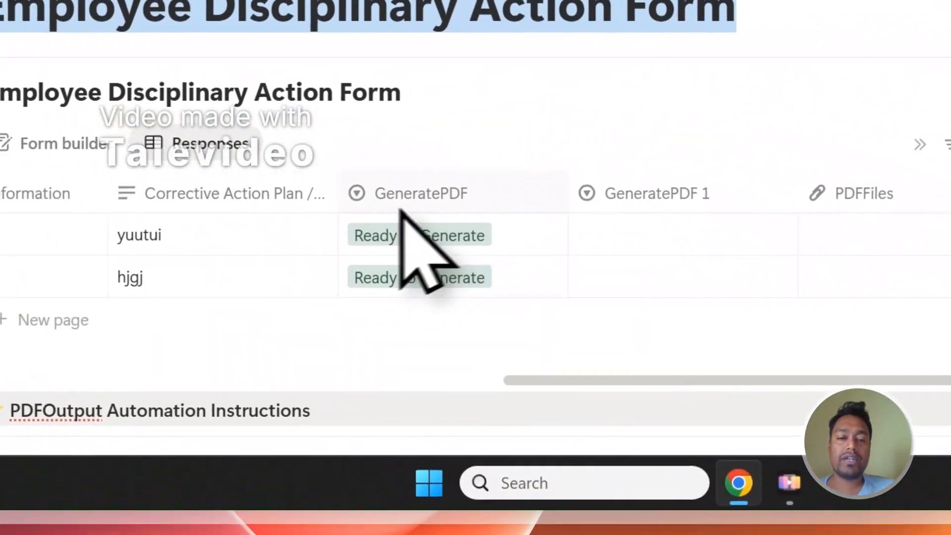
pyautogui.moveTo(401, 204); pyautogui.dragTo(404, 203)
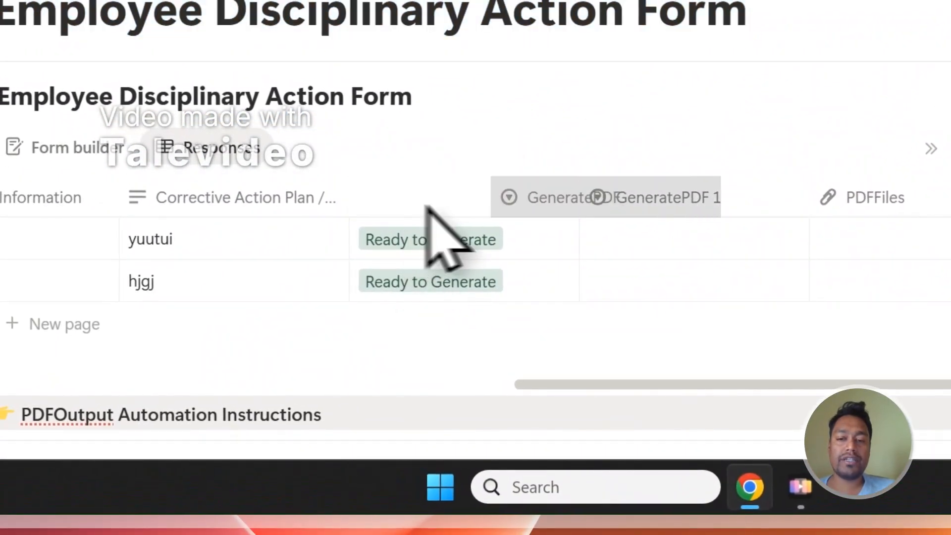
pyautogui.moveTo(861, 199); pyautogui.dragTo(950, 204)
pyautogui.moveTo(679, 199); pyautogui.dragTo(890, 199)
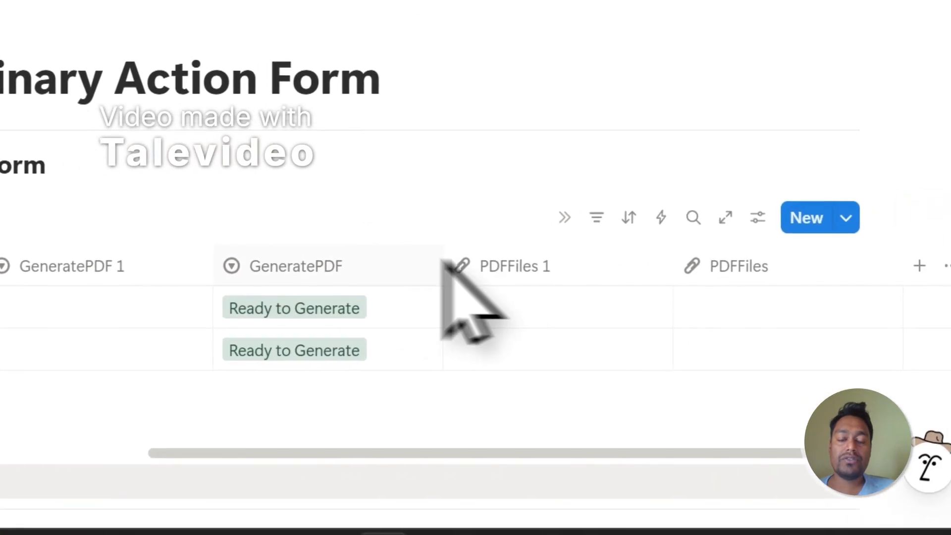
# - Delete the duplicate PDFFiles 1 and GeneratePDF 1 properties from the Employee Disciplinary Action Form responses table
pyautogui.click(386, 289)
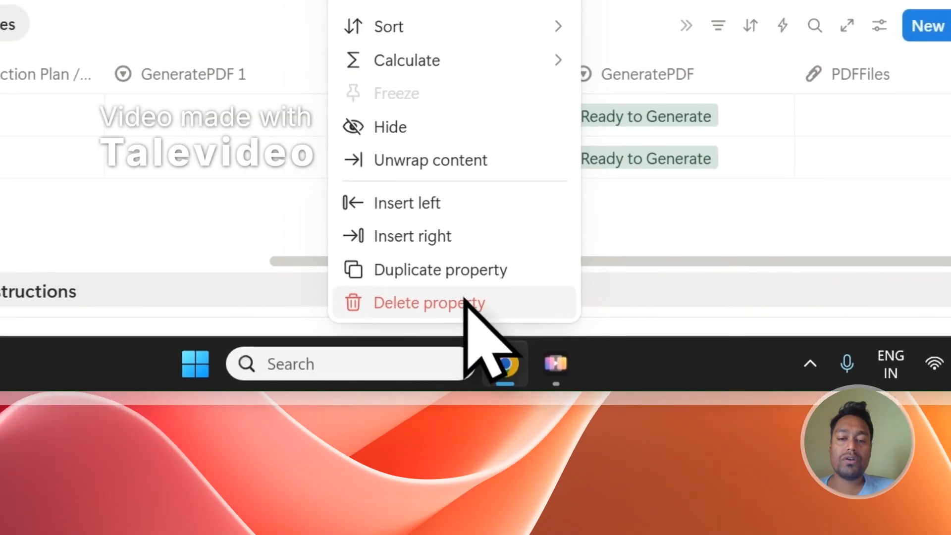
pyautogui.click(350, 495)
pyautogui.click(349, 60)
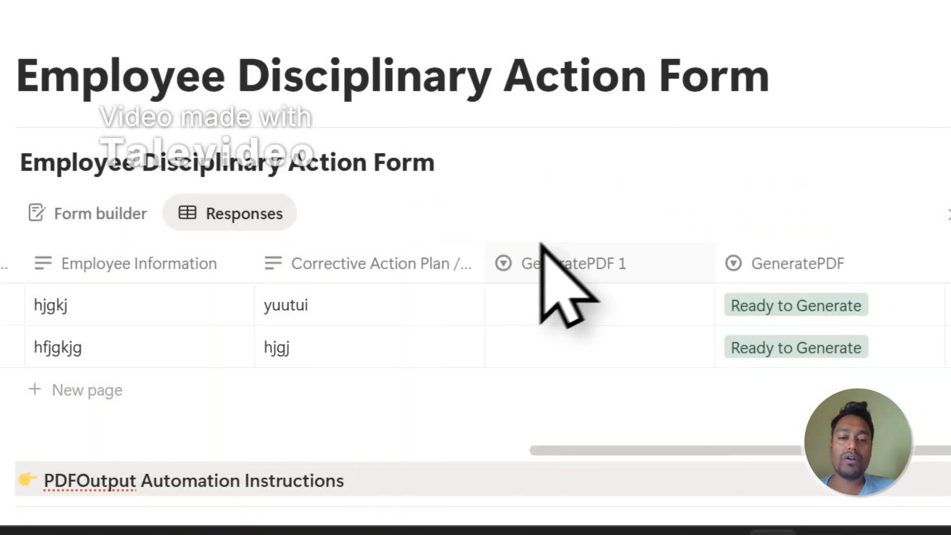
pyautogui.click(350, 97)
pyautogui.click(608, 485)
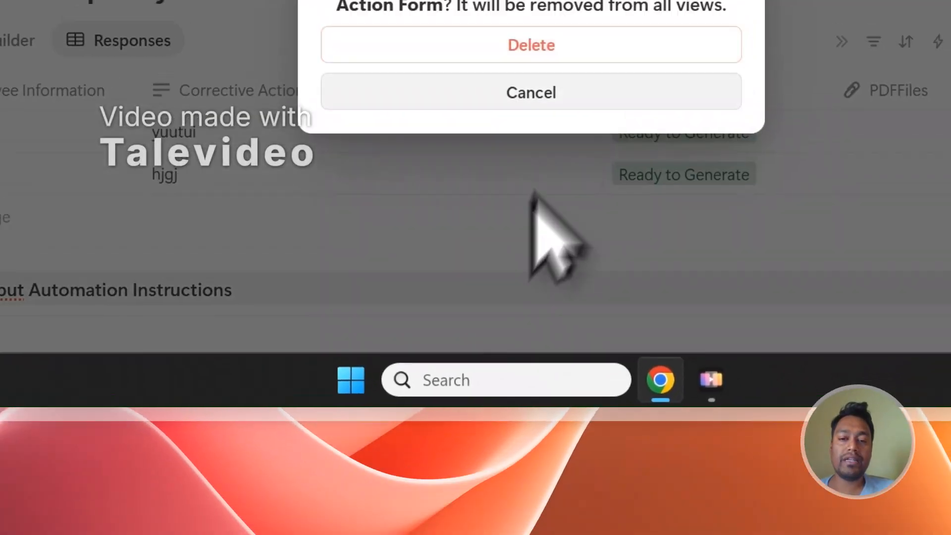
pyautogui.click(482, 208)
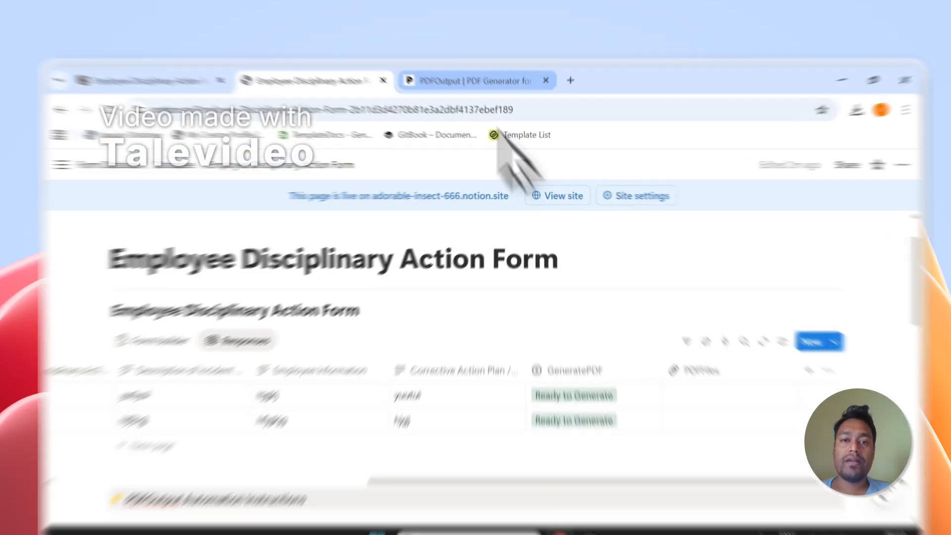
# - Switch to PDFOutput and generate the PDFs for the Employee Disciplinary Action Form database
pyautogui.click(468, 73)
pyautogui.scroll(6, 792, 431)
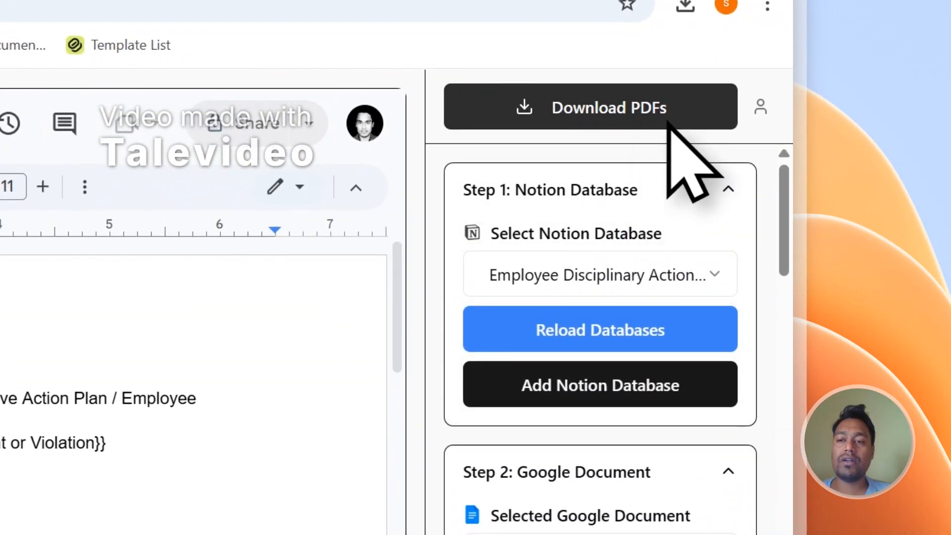
pyautogui.click(668, 124)
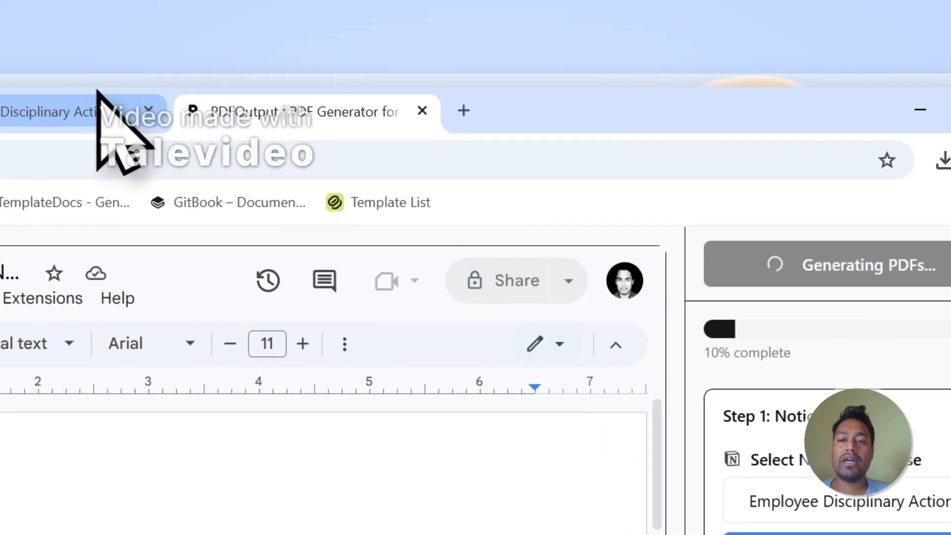
# - Check the generation progress in the Notion responses table and open Entry-2.pdf and Entry-1.pdf from the PDFFiles column
pyautogui.click(126, 119)
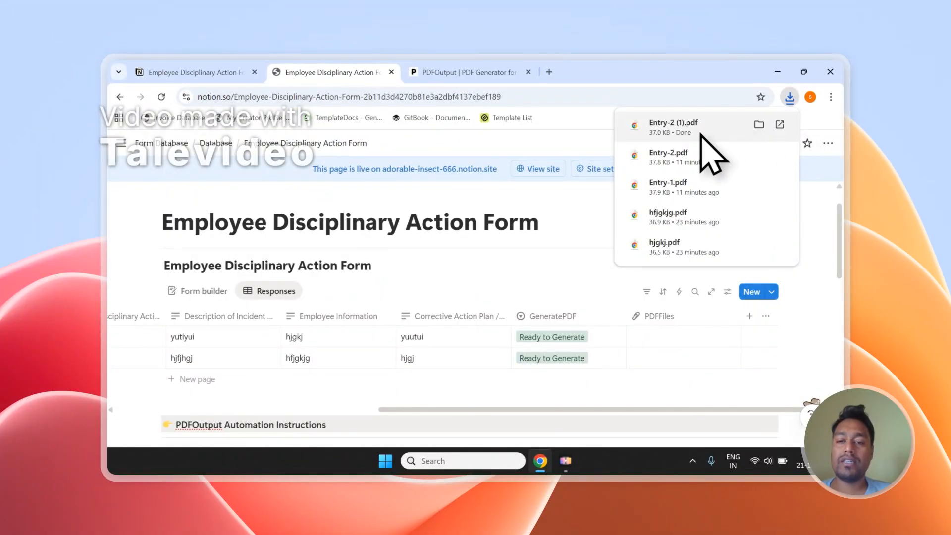
pyautogui.scroll(-3, 611, 331)
pyautogui.scroll(3, 599, 304)
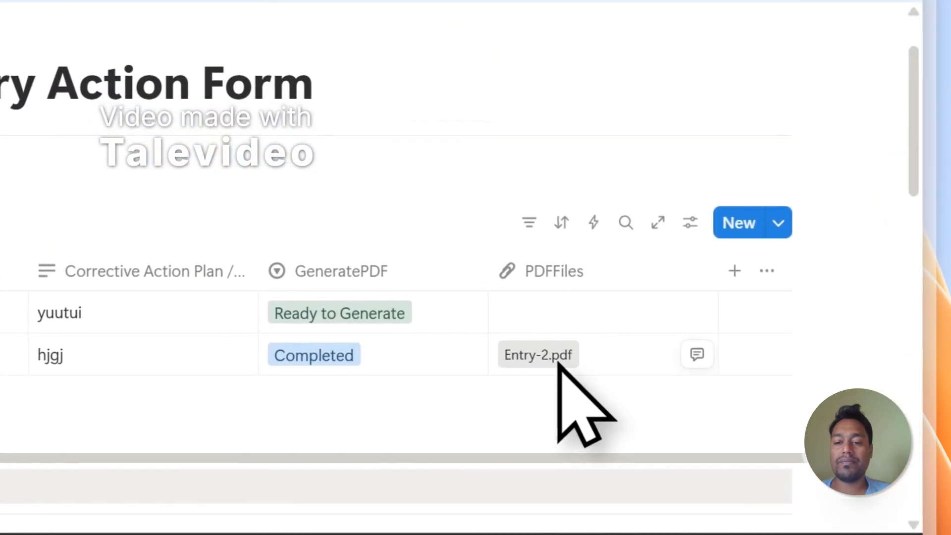
pyautogui.click(549, 365)
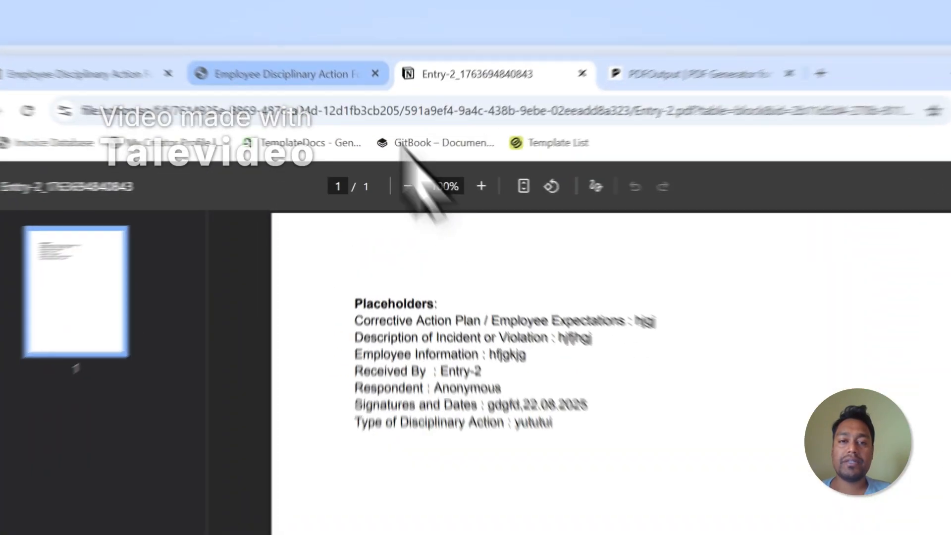
pyautogui.click(326, 72)
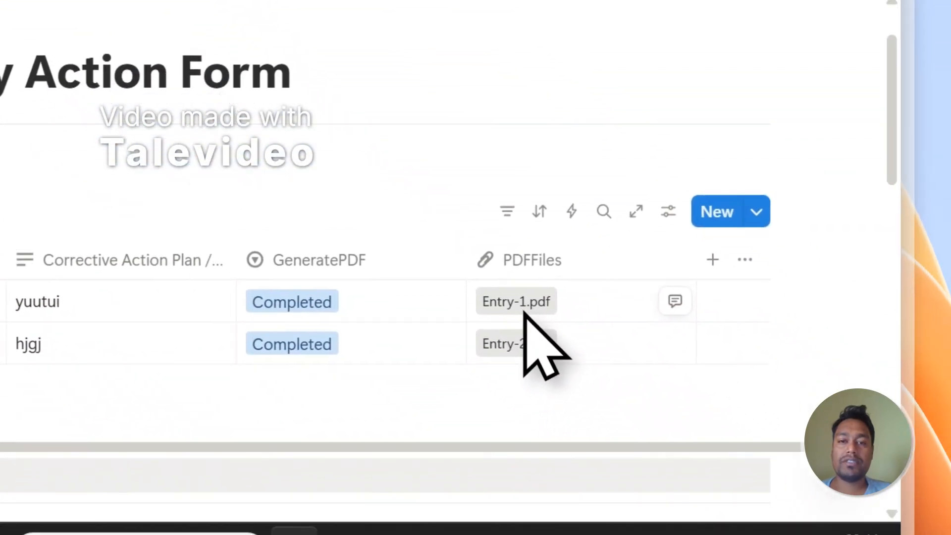
pyautogui.click(529, 316)
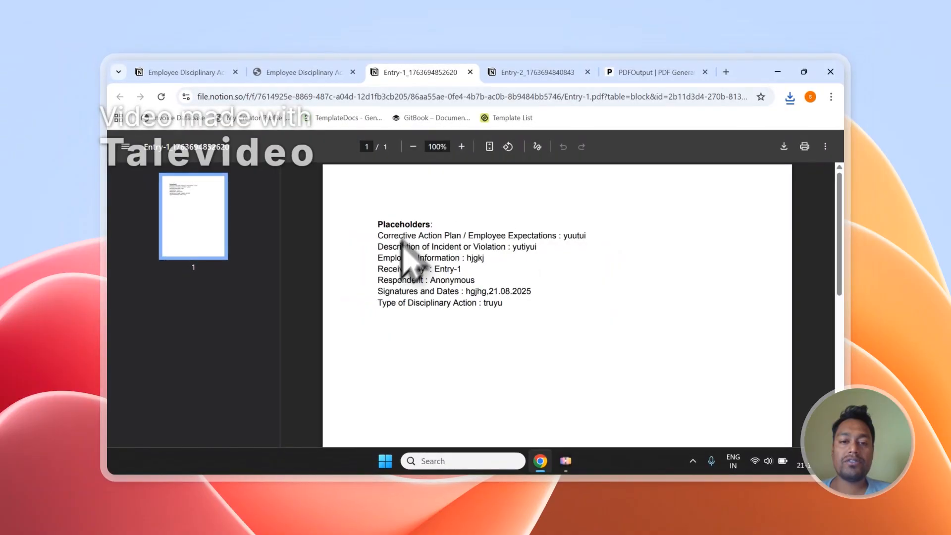
# - Compare the filled-in placeholders of the Entry-1 and Entry-2 PDFs and close both files
pyautogui.click(520, 74)
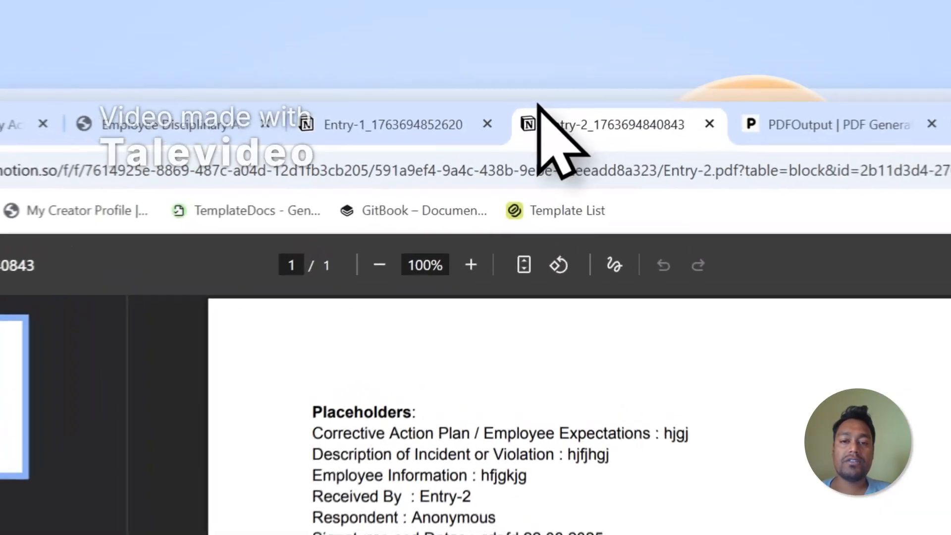
pyautogui.click(453, 71)
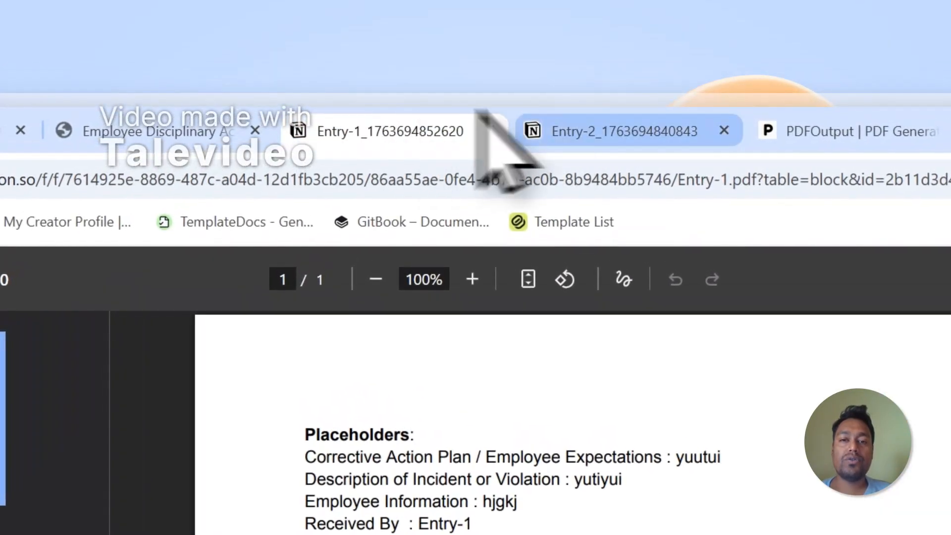
pyautogui.click(555, 126)
pyautogui.click(461, 131)
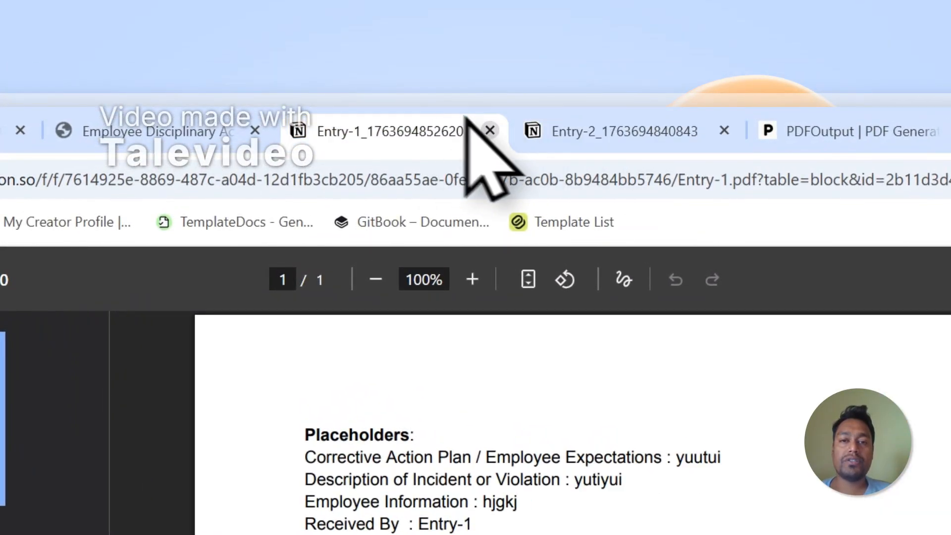
pyautogui.click(489, 130)
pyautogui.click(489, 130)
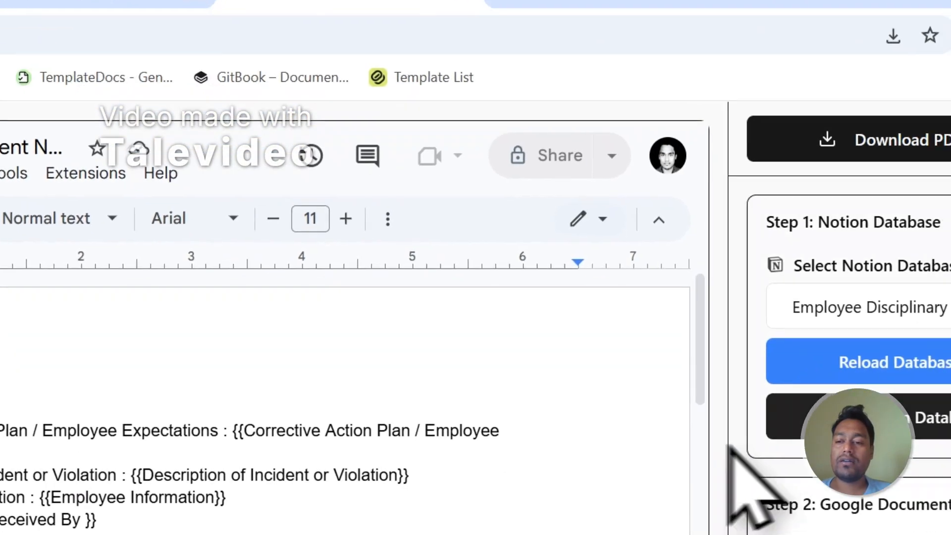
# - Start the Notion automation setup from PDFOutput's mapping section
pyautogui.scroll(-2, 732, 375)
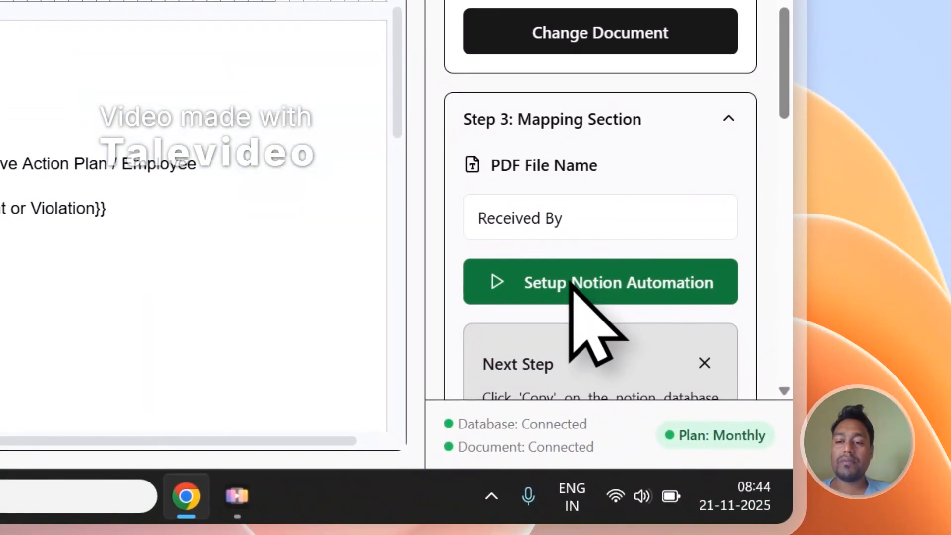
pyautogui.click(590, 300)
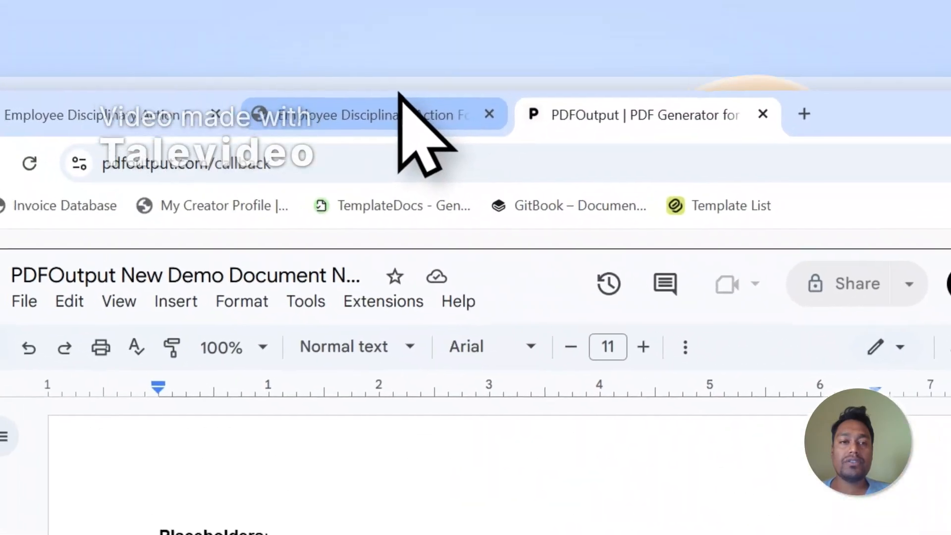
# - Switch to the Notion responses table and set GeneratePDF to Ready to Generate in the empty row below the two completed entries
pyautogui.click(254, 65)
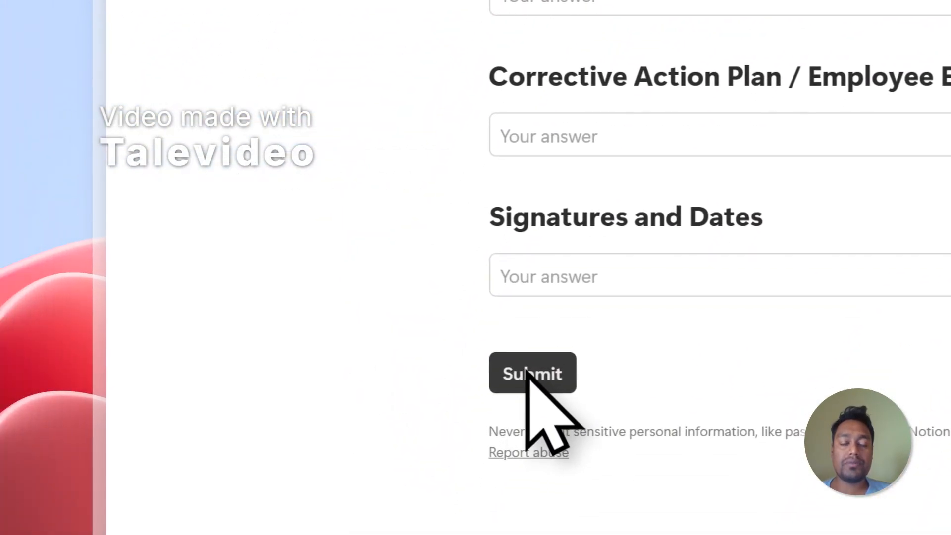
pyautogui.click(480, 76)
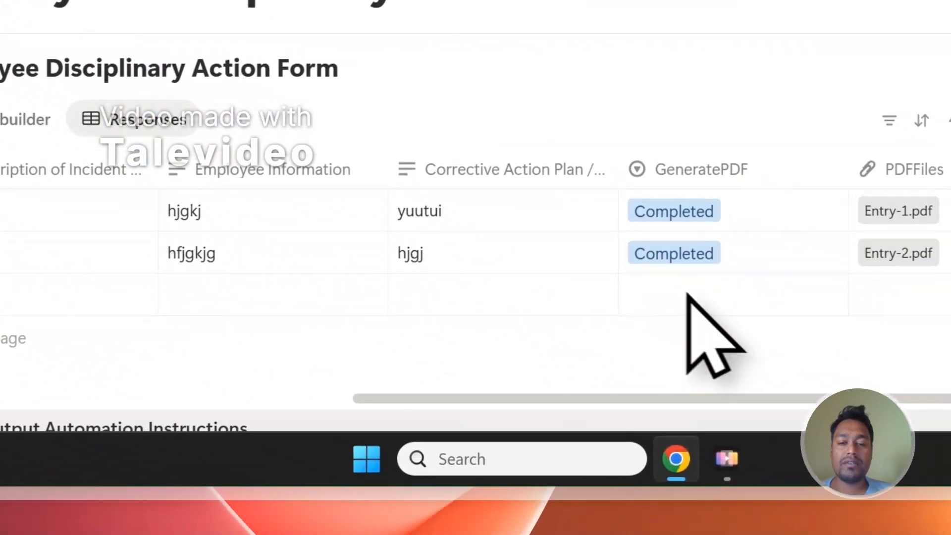
pyautogui.click(690, 297)
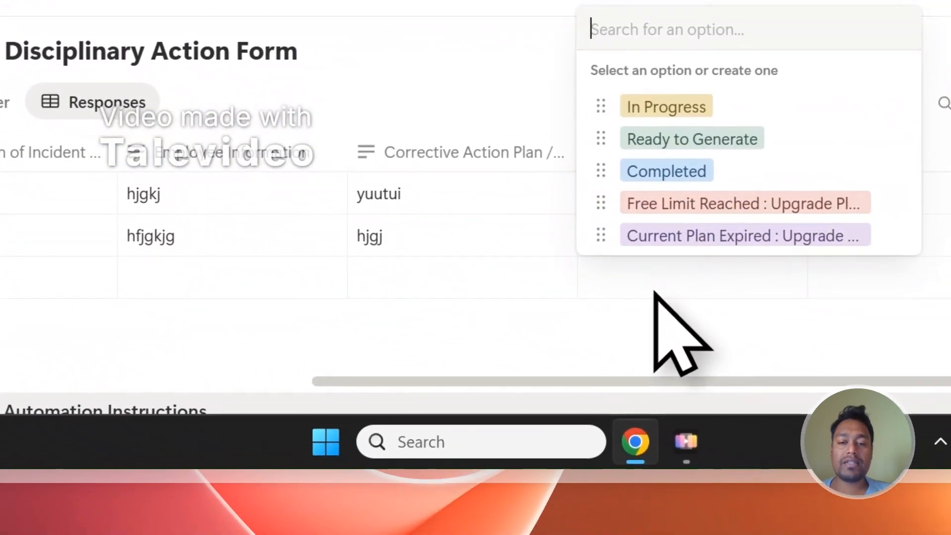
pyautogui.click(721, 139)
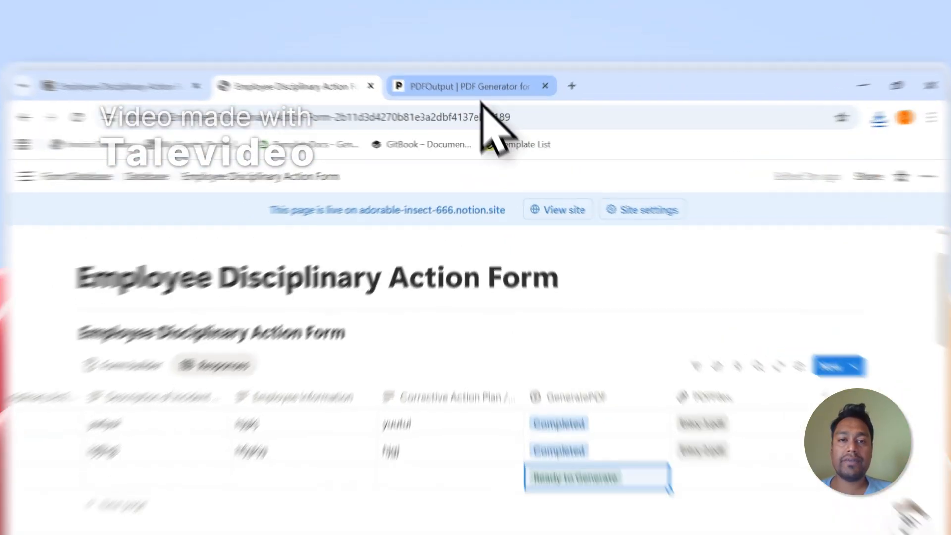
# - Review the PDFOutput setup sections, and set GeneratePDF to Ready to Generate in the fourth row of the Notion responses table
pyautogui.click(475, 72)
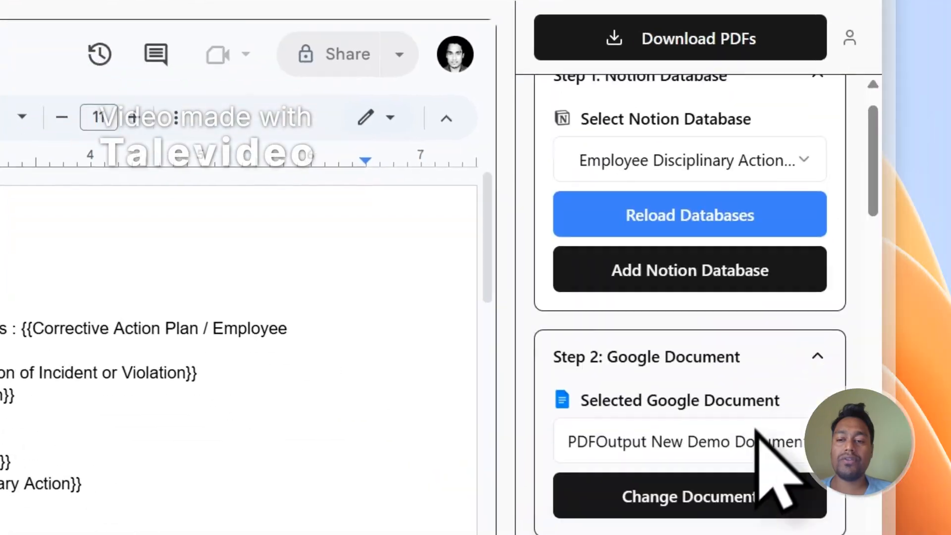
pyautogui.scroll(-5, 668, 366)
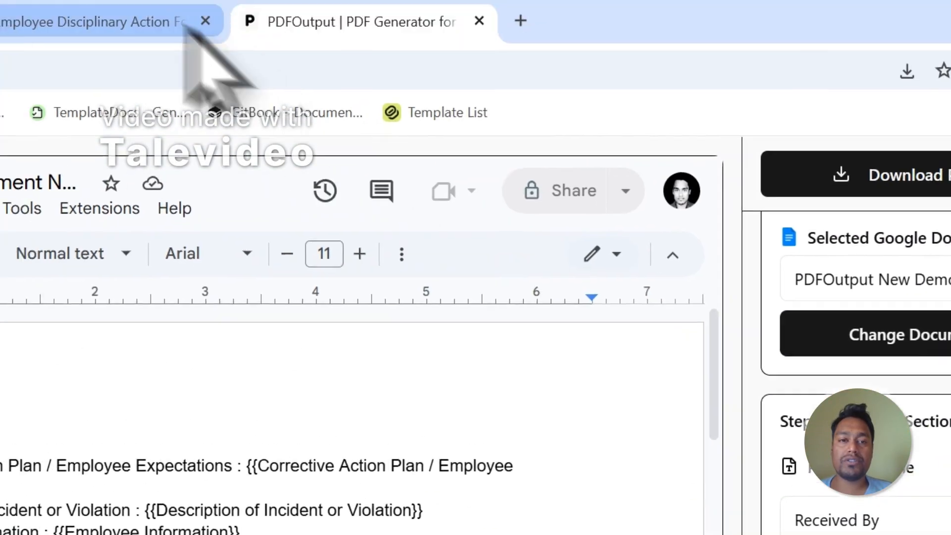
pyautogui.click(179, 23)
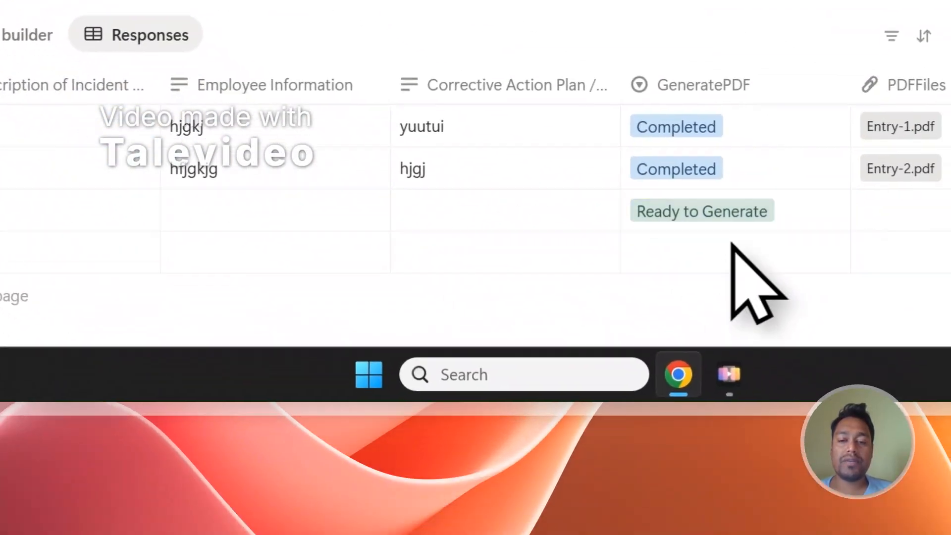
pyautogui.click(732, 244)
pyautogui.click(732, 94)
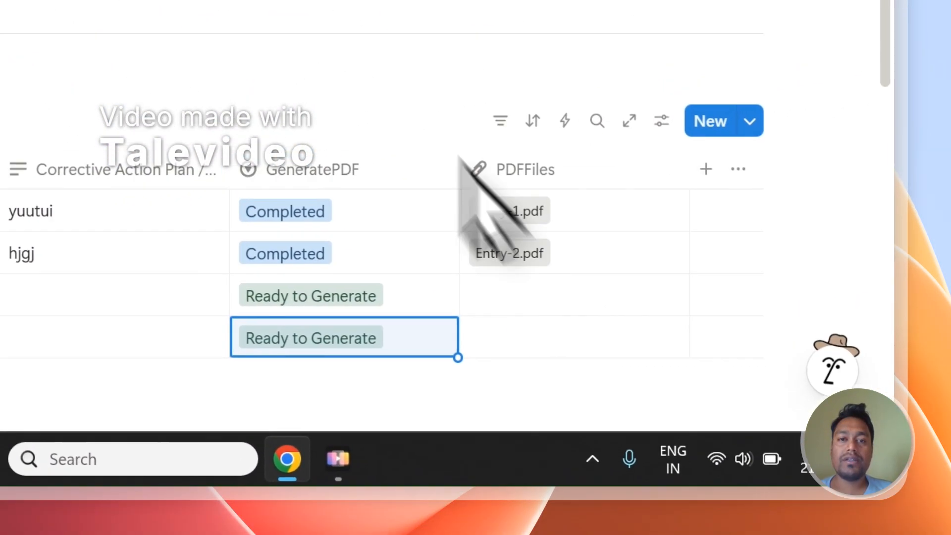
# - Switch to PDFOutput, view the support chat window and close it
pyautogui.click(399, 52)
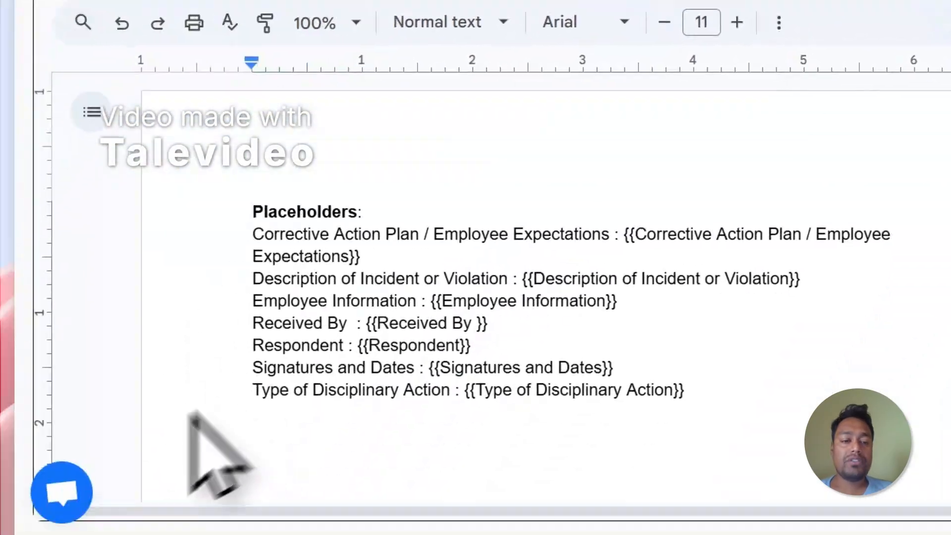
pyautogui.click(62, 492)
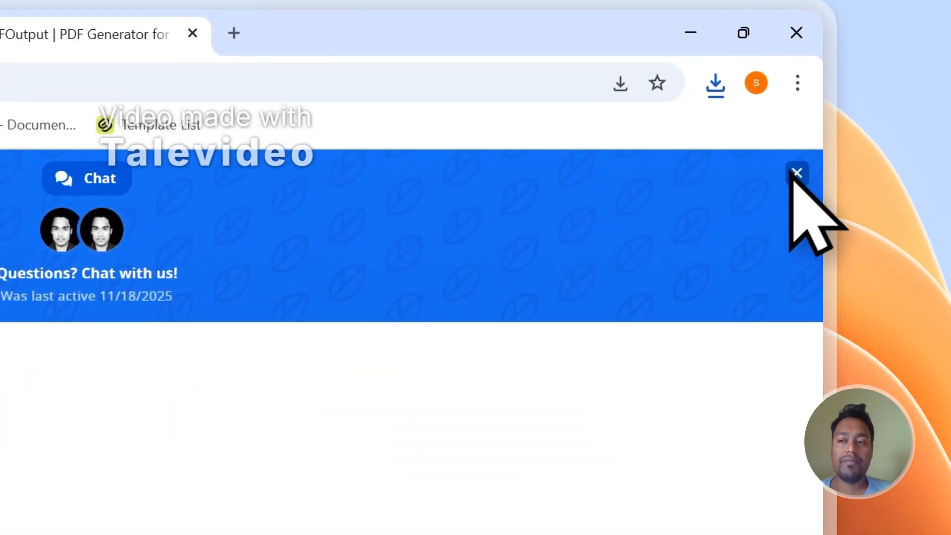
pyautogui.click(796, 174)
# - Sign out of the PDFOutput account and open the website's Contact page
pyautogui.click(762, 192)
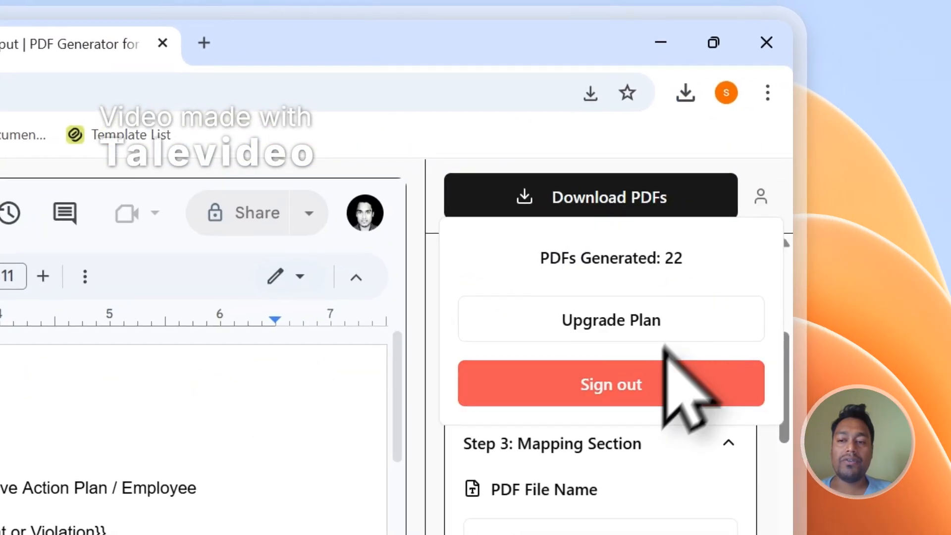
pyautogui.click(643, 387)
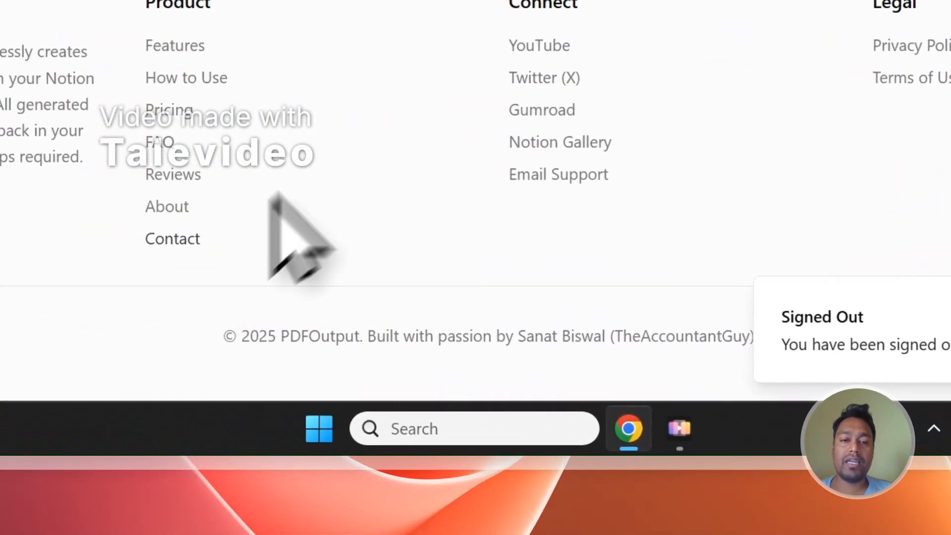
pyautogui.click(173, 239)
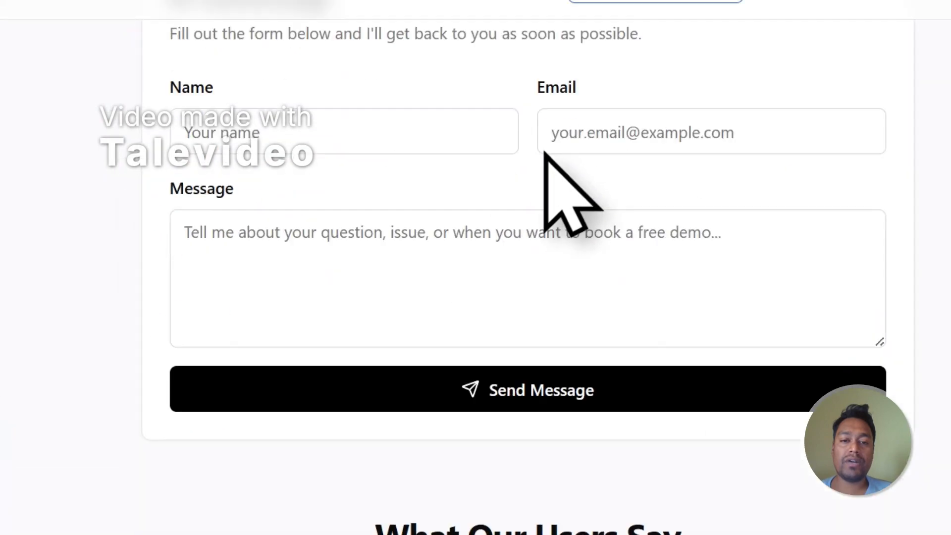
# - Review the Send Message form on the PDFOutput contact page and return to the Employee Disciplinary Action Form database in Notion
pyautogui.scroll(2, 707, 140)
pyautogui.scroll(-1, 577, 148)
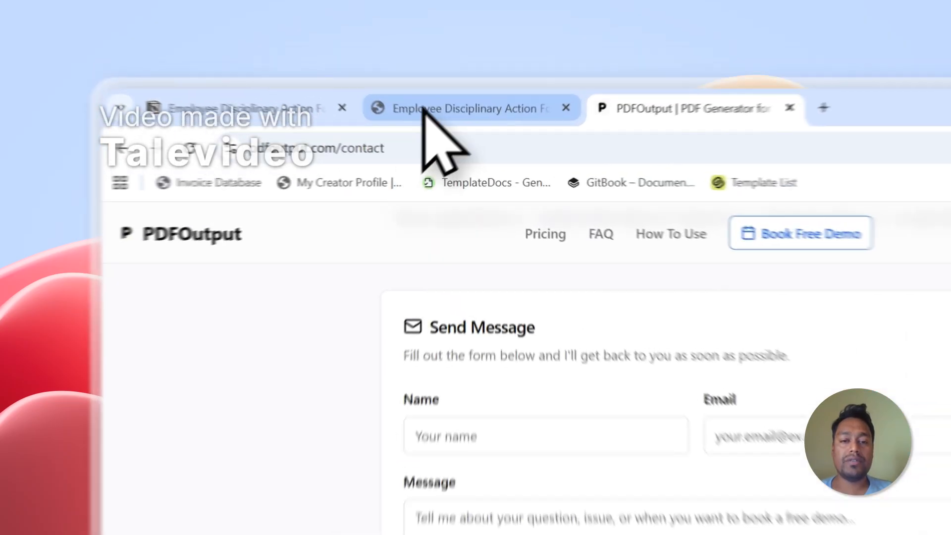
pyautogui.click(312, 72)
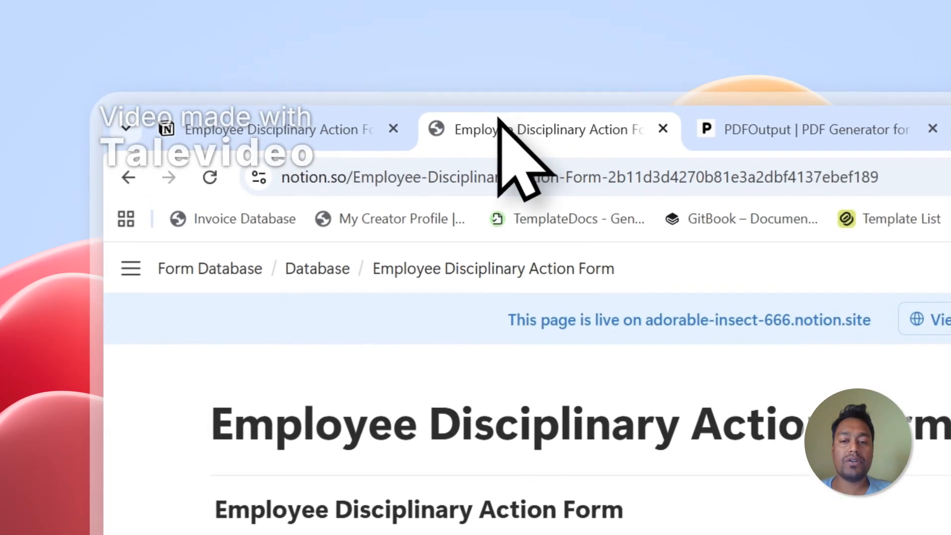